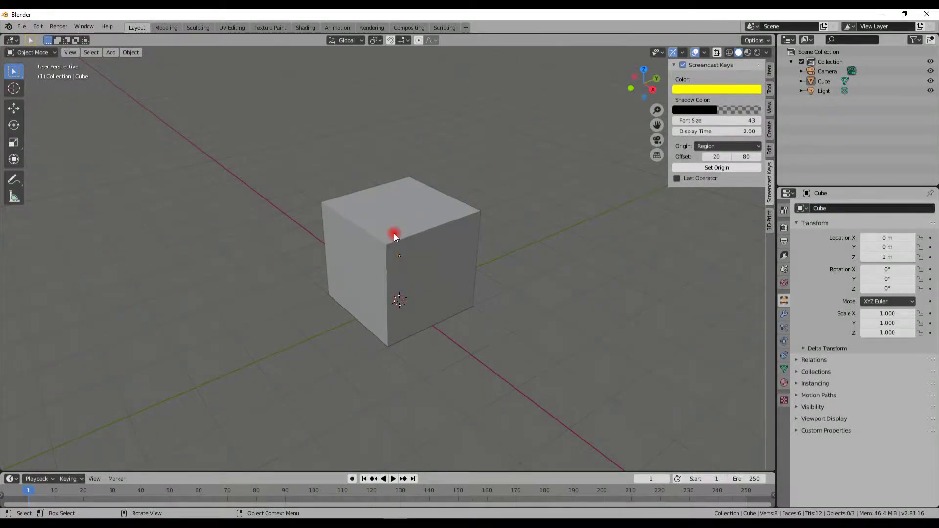
# - Enter Edit Mode on the cube
pyautogui.click(414, 225)
pyautogui.press('Tab')
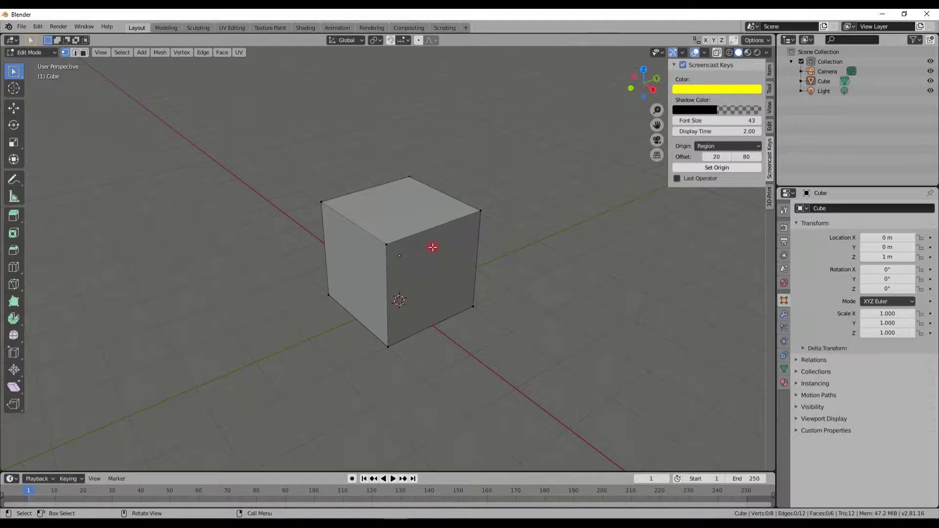
pyautogui.moveTo(406, 208); pyautogui.dragTo(435, 260, button='middle')
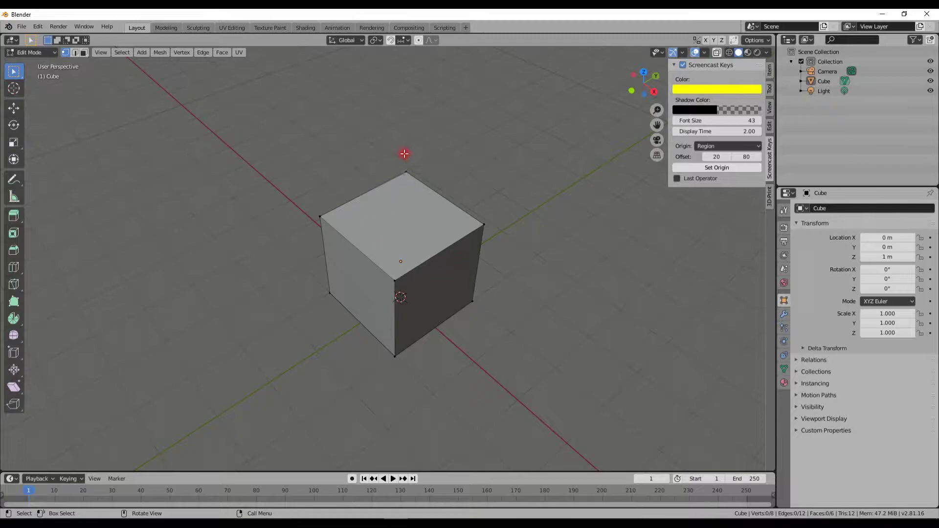
# - Select the cube's top face in face selection mode and inset it by roughly a quarter of its width
pyautogui.click(373, 214)
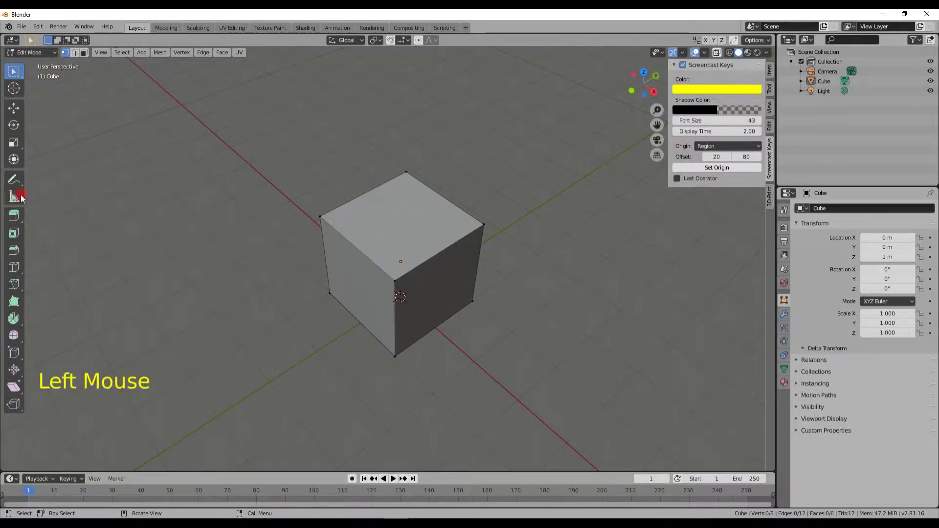
pyautogui.click(13, 233)
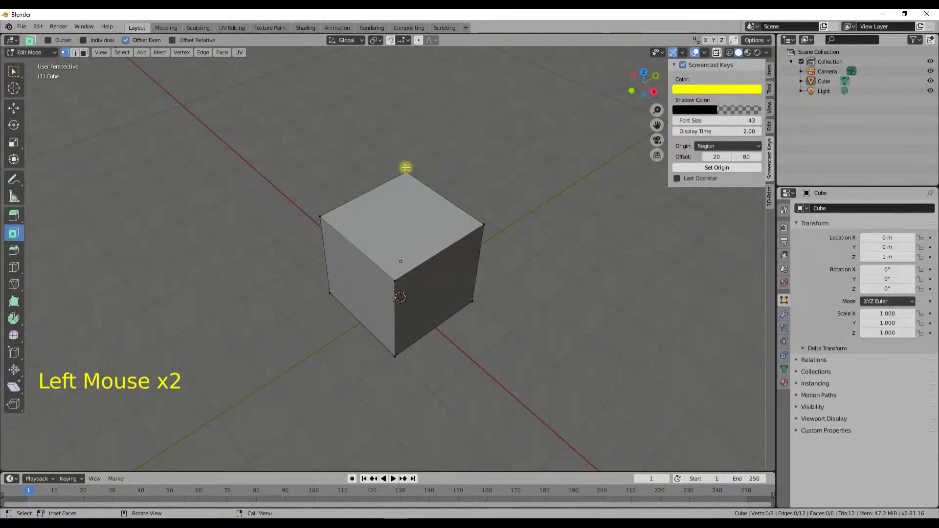
pyautogui.click(400, 216)
pyautogui.click(87, 54)
pyautogui.click(408, 222)
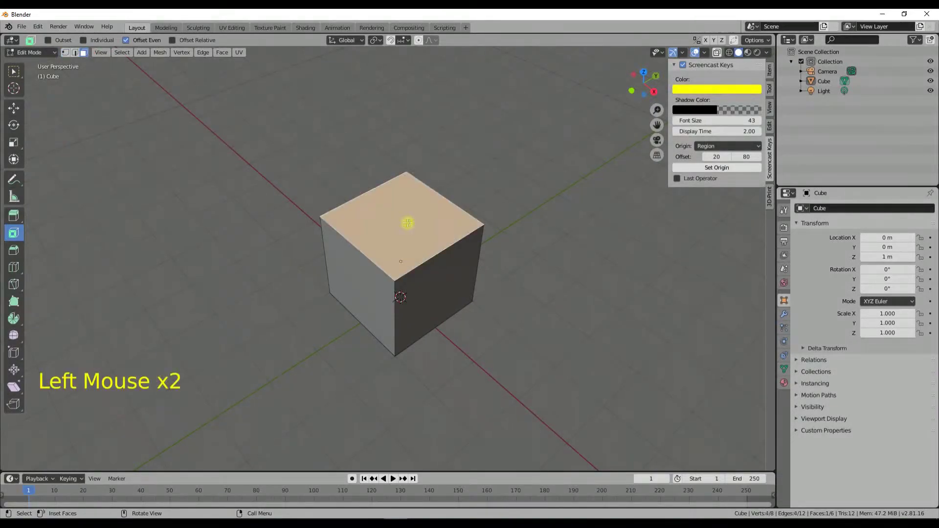
pyautogui.click(14, 234)
pyautogui.moveTo(173, 239); pyautogui.dragTo(201, 230)
pyautogui.moveTo(201, 230); pyautogui.dragTo(397, 210, button='middle')
# - Raise the inset top face slightly along the Z axis so the surrounding faces slope
pyautogui.click(405, 210)
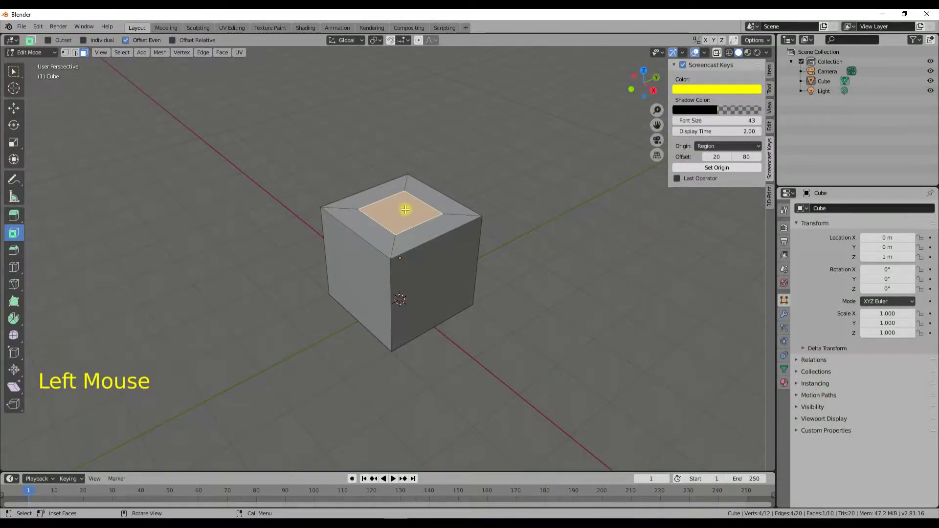
pyautogui.press('g')
pyautogui.press('z')
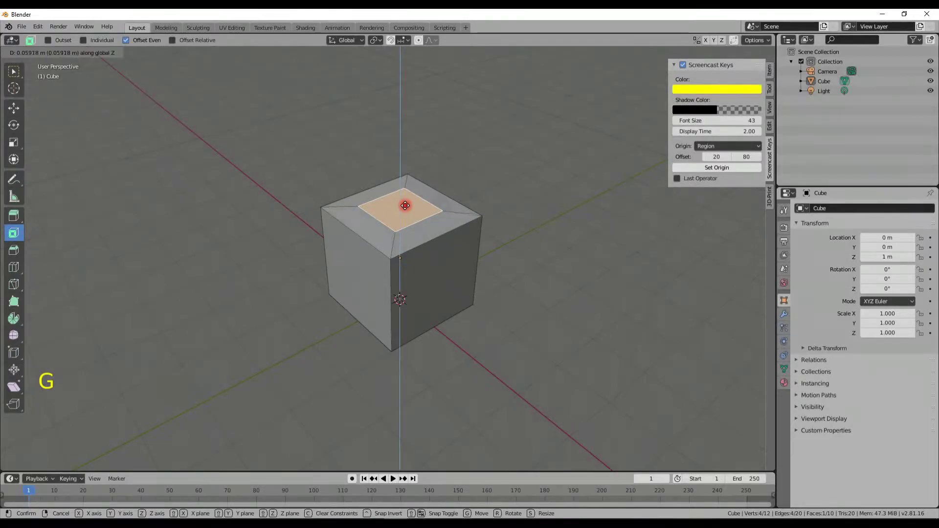
pyautogui.click(405, 198)
pyautogui.moveTo(405, 198); pyautogui.dragTo(389, 211, button='middle')
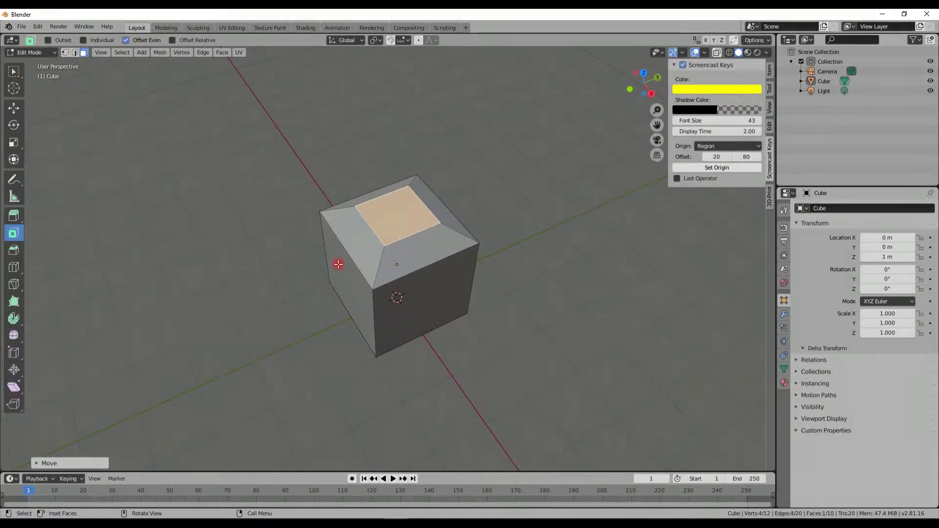
# - Join two diagonally opposite vertices of the inset top face with Connect Vertex Pairs
pyautogui.press('Tab')
pyautogui.press('Tab')
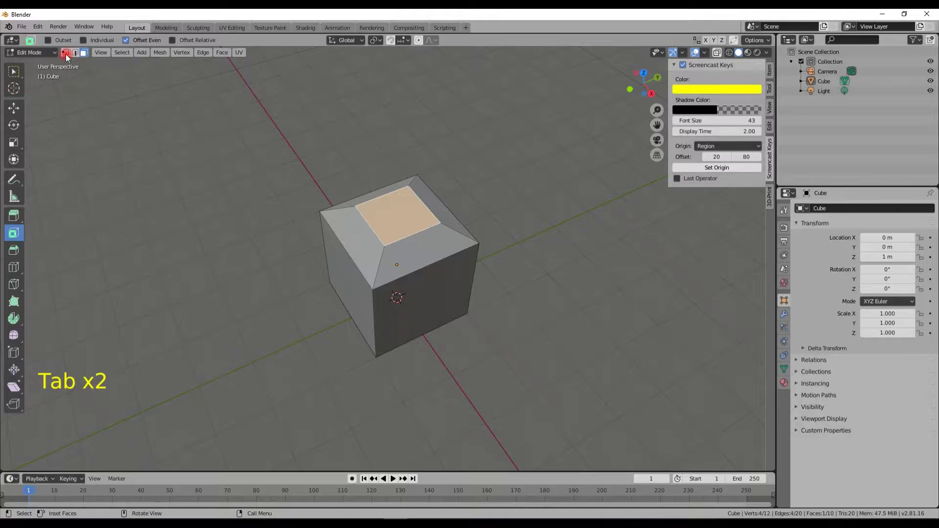
pyautogui.click(65, 53)
pyautogui.click(409, 183)
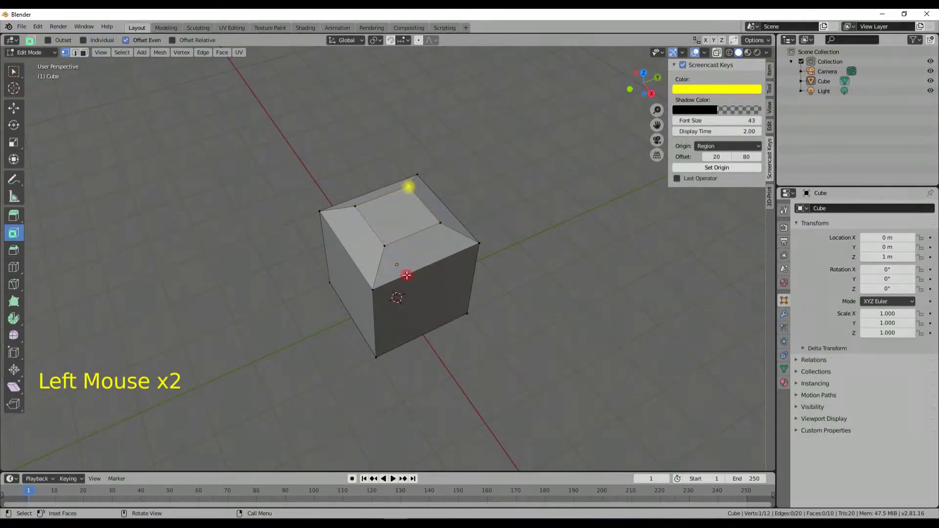
pyautogui.keyDown('shift'); pyautogui.click(386, 242); pyautogui.keyUp('shift')
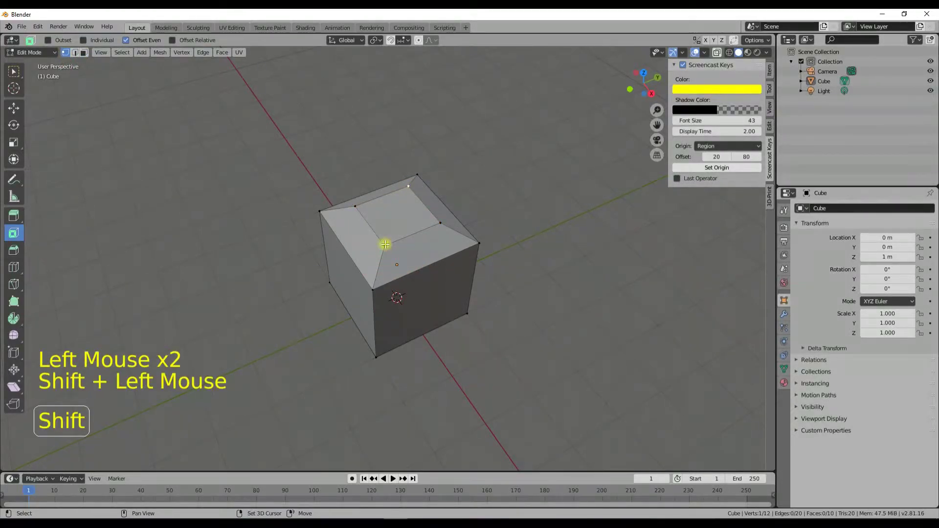
pyautogui.rightClick(396, 214)
pyautogui.moveTo(396, 216)
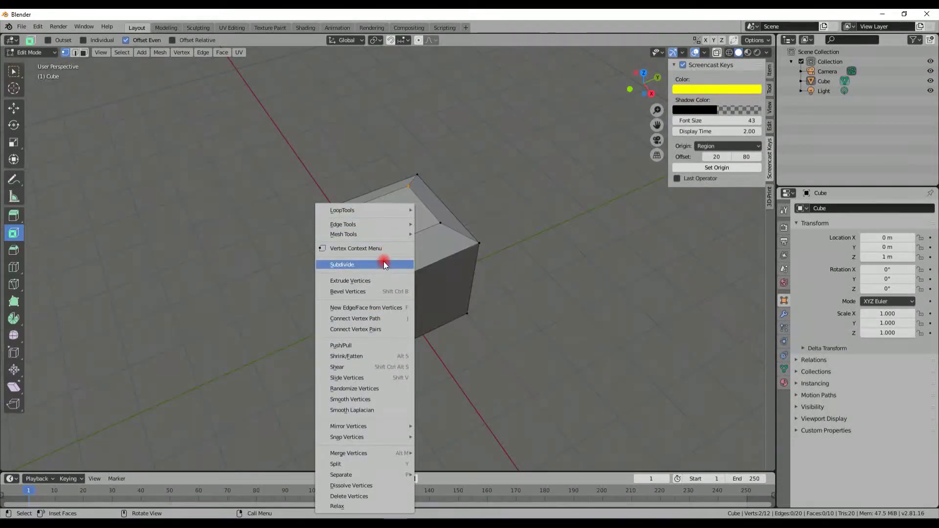
pyautogui.click(377, 329)
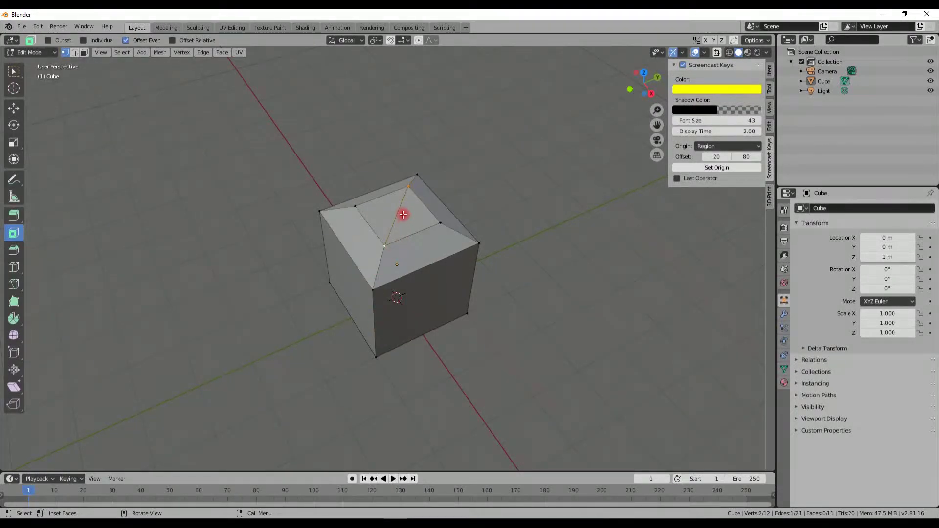
# - Extrude one triangular half of the inset top face upward
pyautogui.click(366, 208)
pyautogui.click(410, 212)
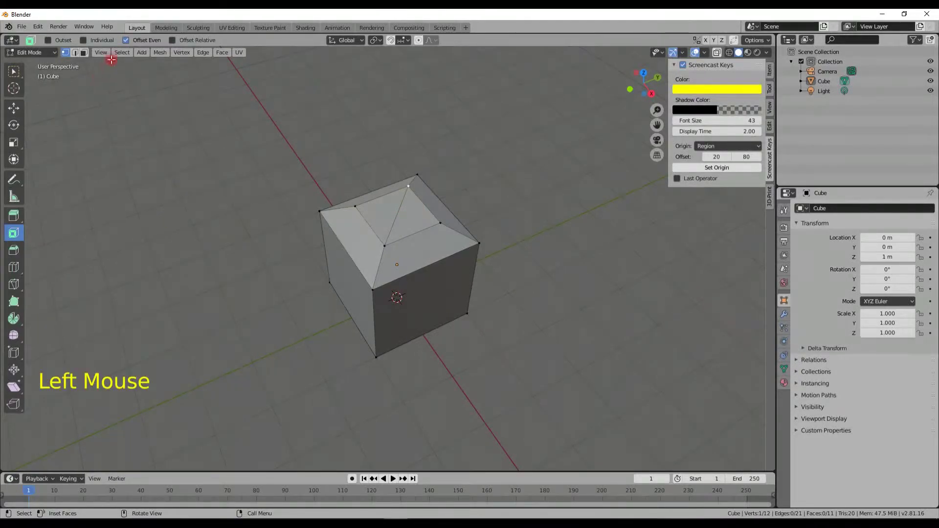
pyautogui.click(83, 52)
pyautogui.click(421, 228)
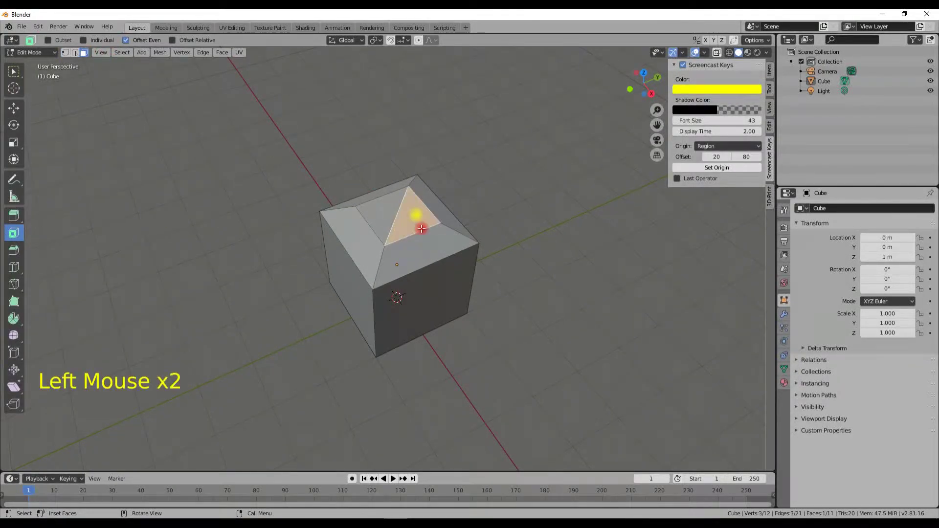
pyautogui.press('e')
pyautogui.click(441, 192)
pyautogui.moveTo(441, 193); pyautogui.dragTo(431, 224, button='middle')
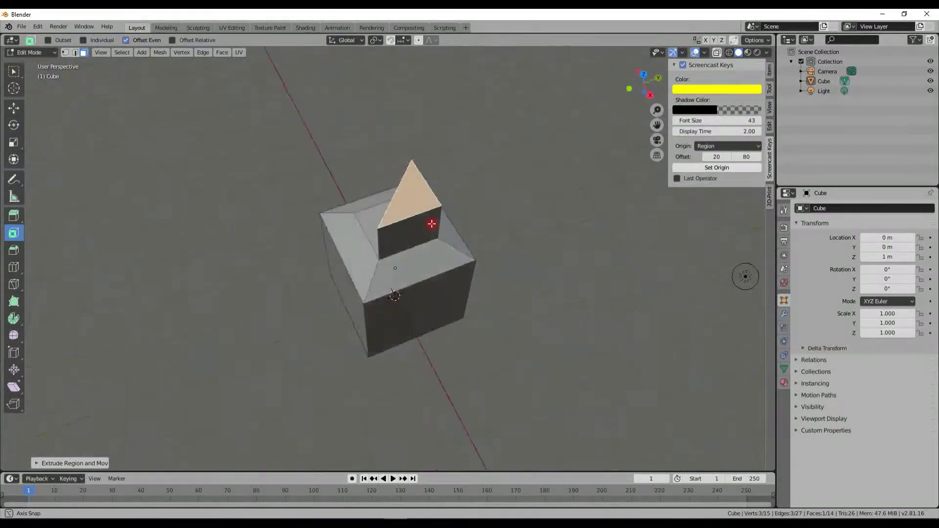
# - Undo the triangle extrusion and the diagonal vertex connection on the top face
pyautogui.hotkey('ctrl', 'z')
pyautogui.hotkey('ctrl', 'z')
pyautogui.hotkey('ctrl', 'z')
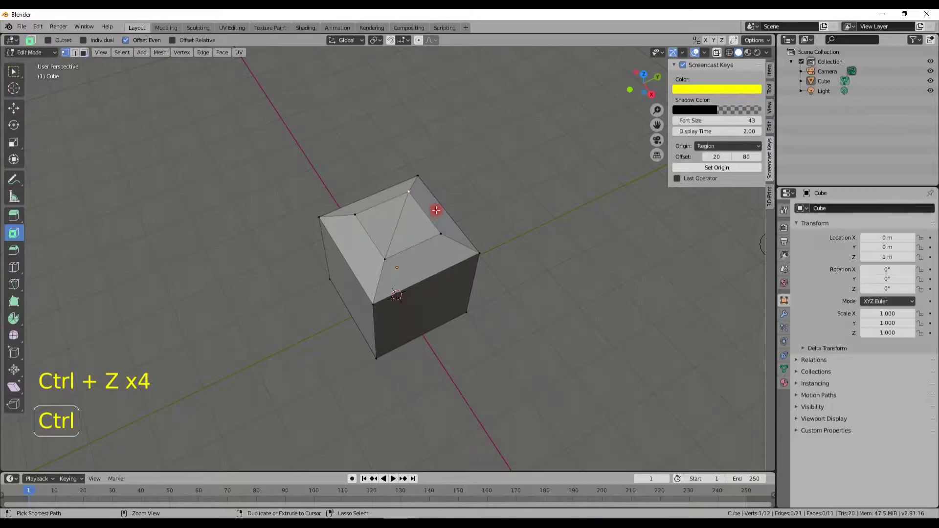
pyautogui.hotkey('ctrl', 'z')
pyautogui.hotkey('ctrl', 'z')
pyautogui.hotkey('ctrl', 'z')
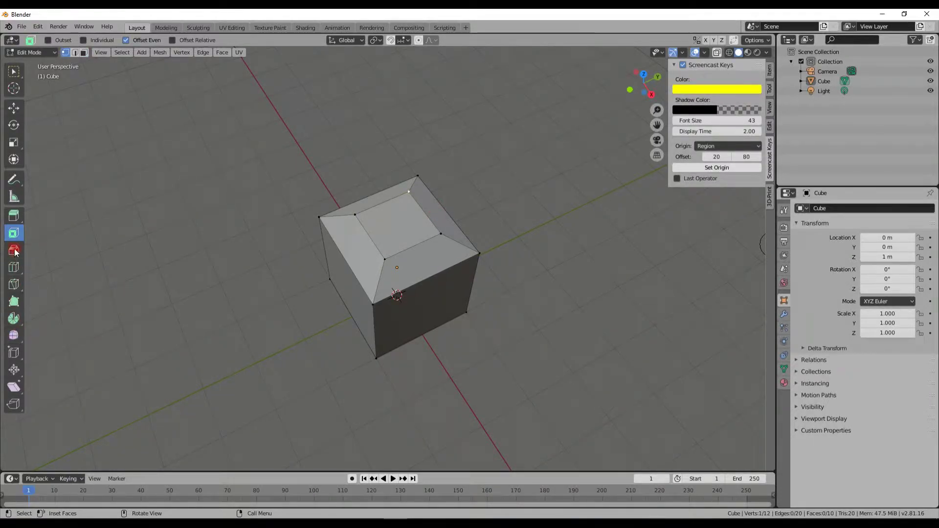
# - Cut a diagonal edge between two opposite corners of the inset top face with the Knife tool
pyautogui.click(14, 285)
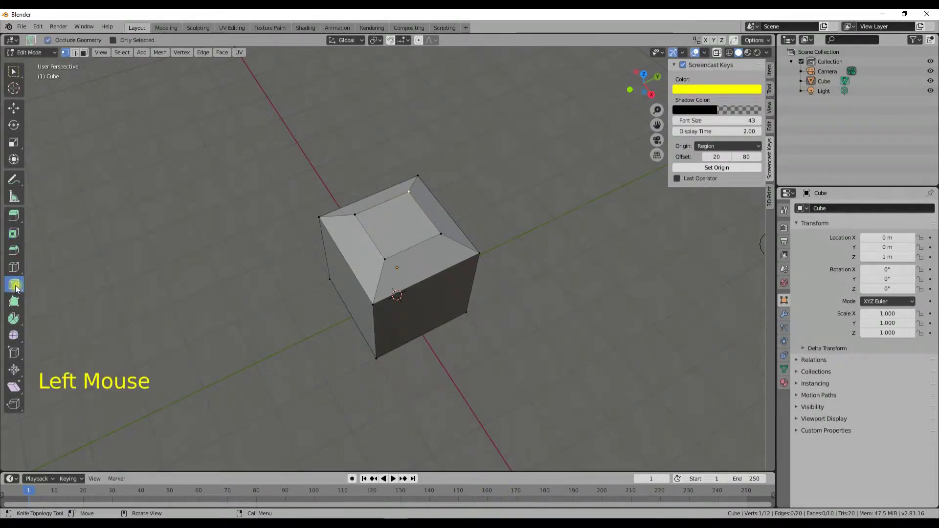
pyautogui.click(409, 192)
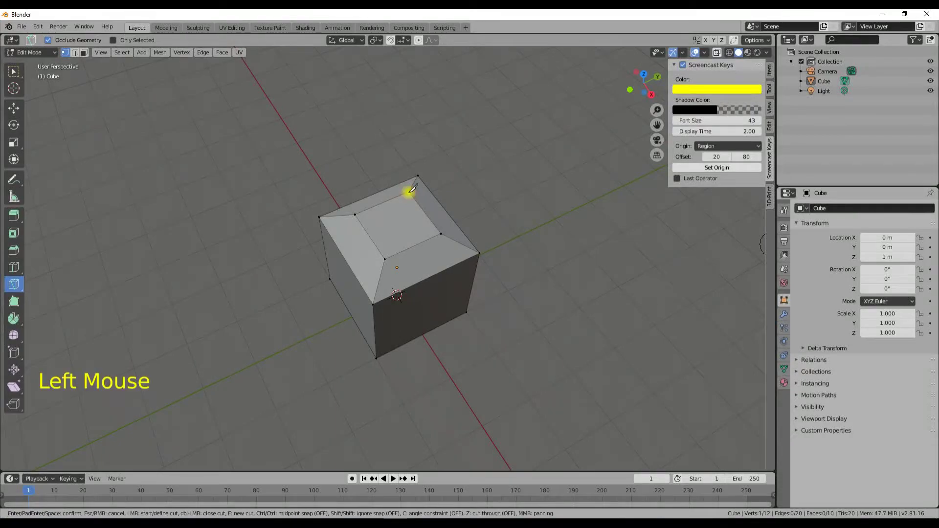
pyautogui.press('ctrl')
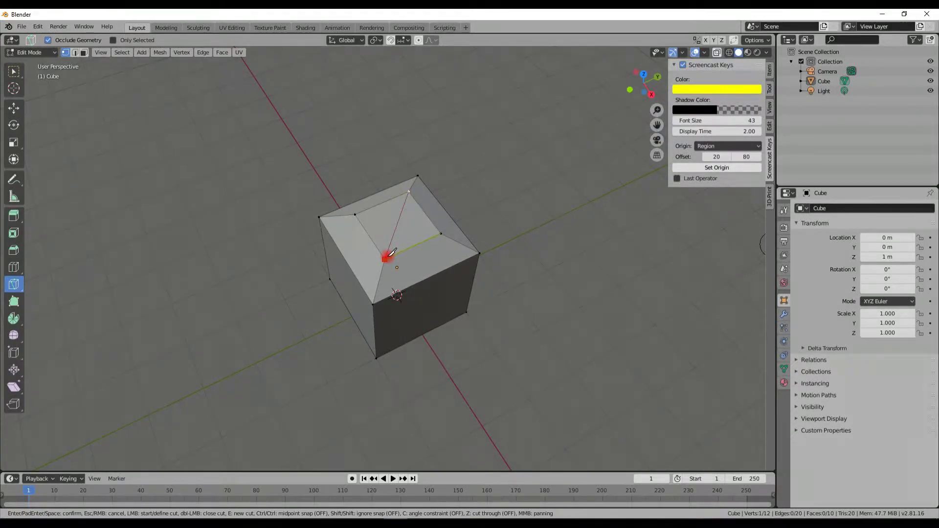
pyautogui.click(389, 255)
pyautogui.press('Return')
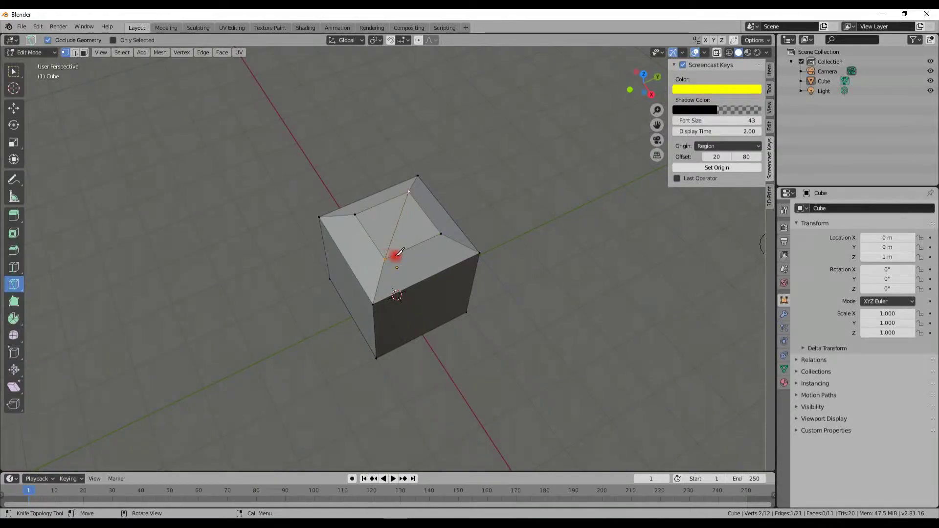
# - Knife a cut from inside one top triangle, across its inner edge and the sloped face, to the cube's outer top edge
pyautogui.moveTo(521, 90); pyautogui.dragTo(499, 107, button='middle')
pyautogui.moveTo(469, 210); pyautogui.dragTo(406, 244, button='middle')
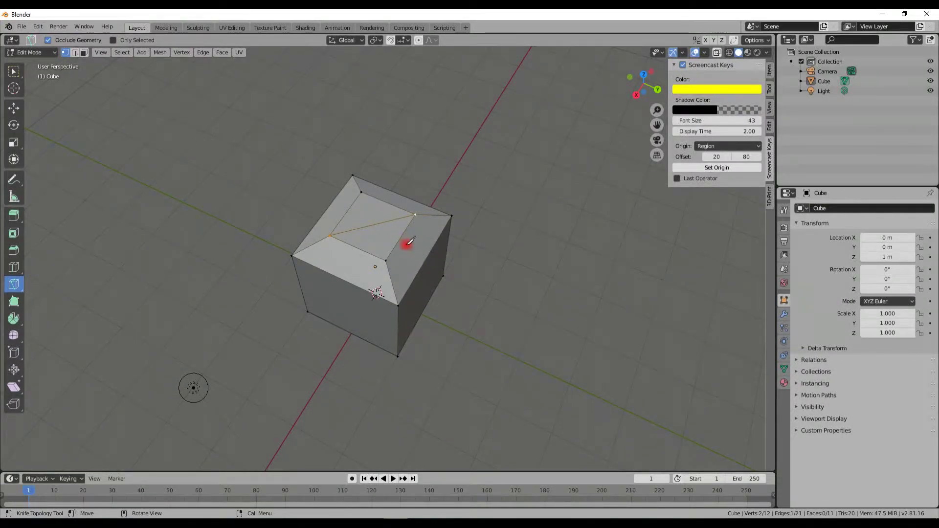
pyautogui.click(13, 284)
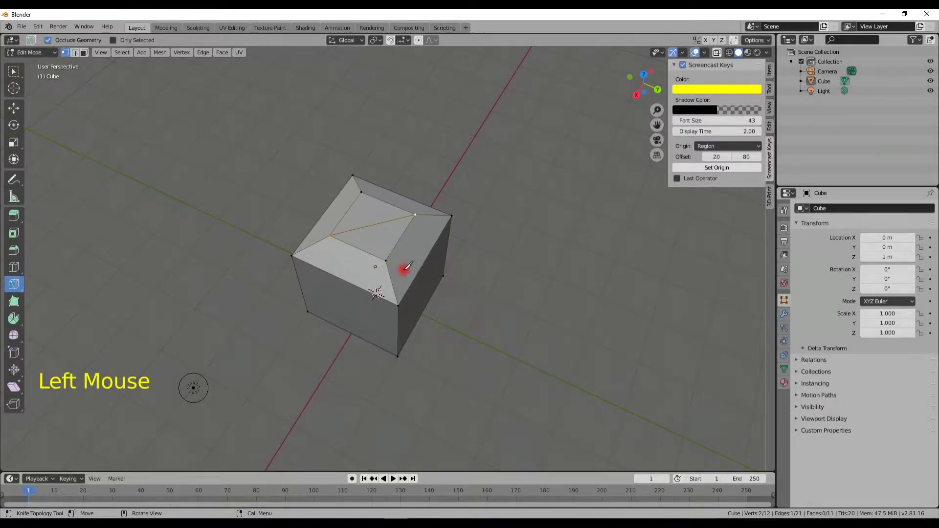
pyautogui.click(396, 234)
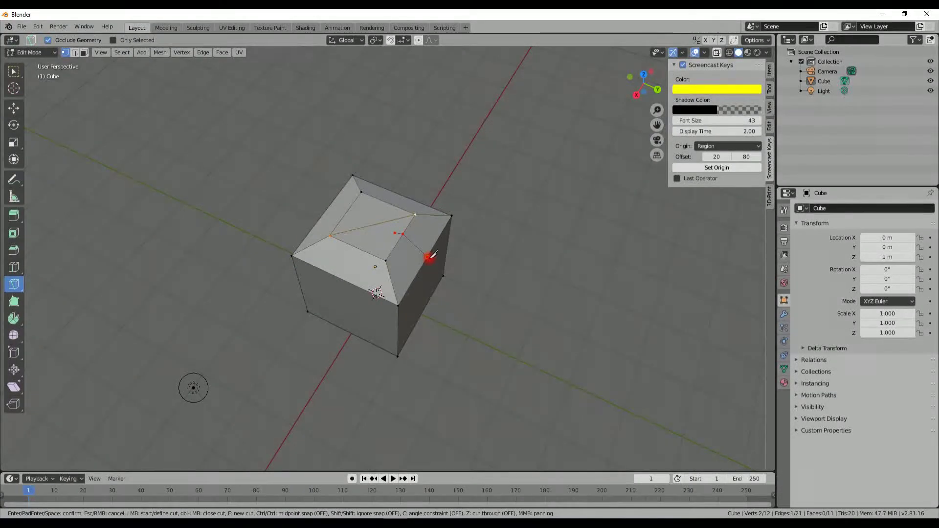
pyautogui.press('Return')
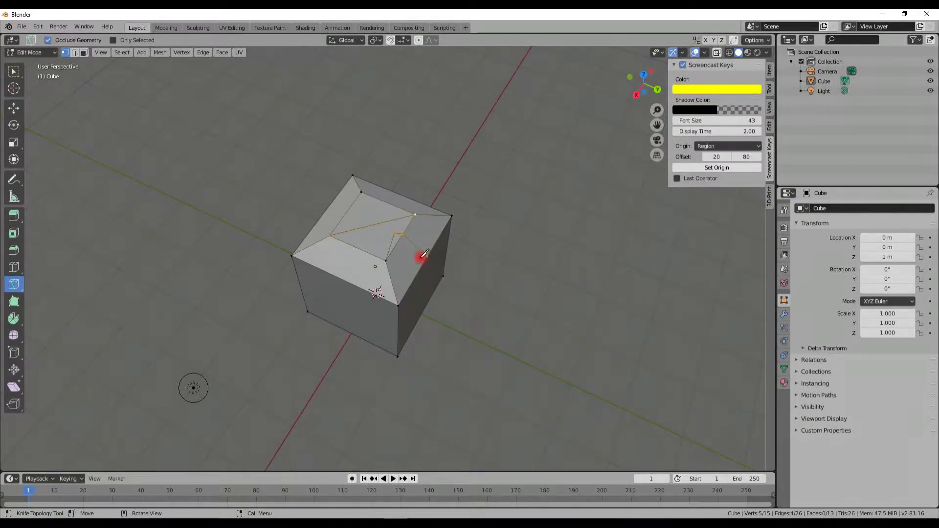
# - Dissolve the stray vertex that the knife cut left inside the top triangle
pyautogui.scroll(3, 422, 255)
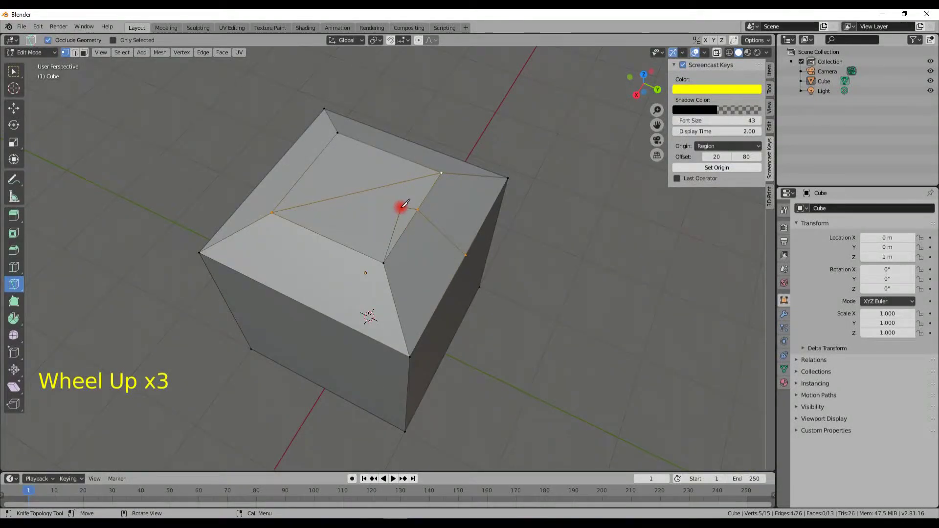
pyautogui.click(14, 71)
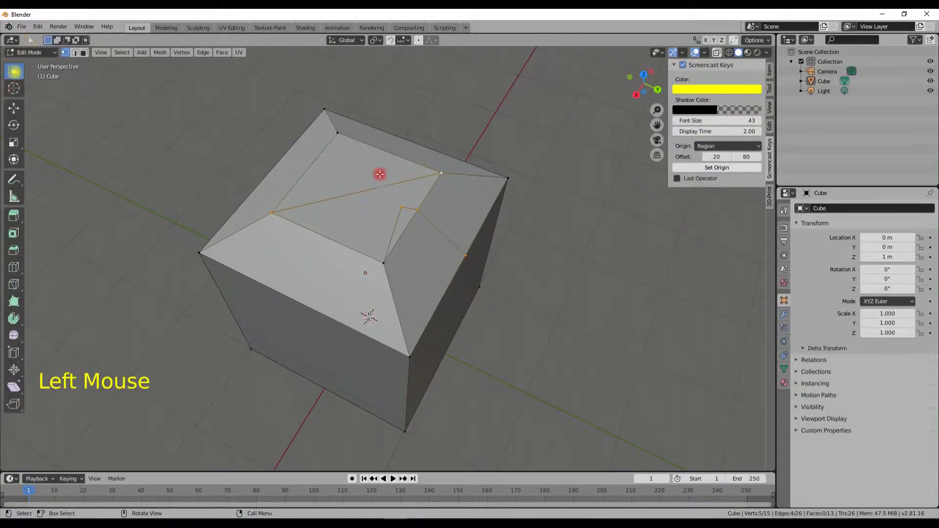
pyautogui.click(402, 208)
pyautogui.press('x')
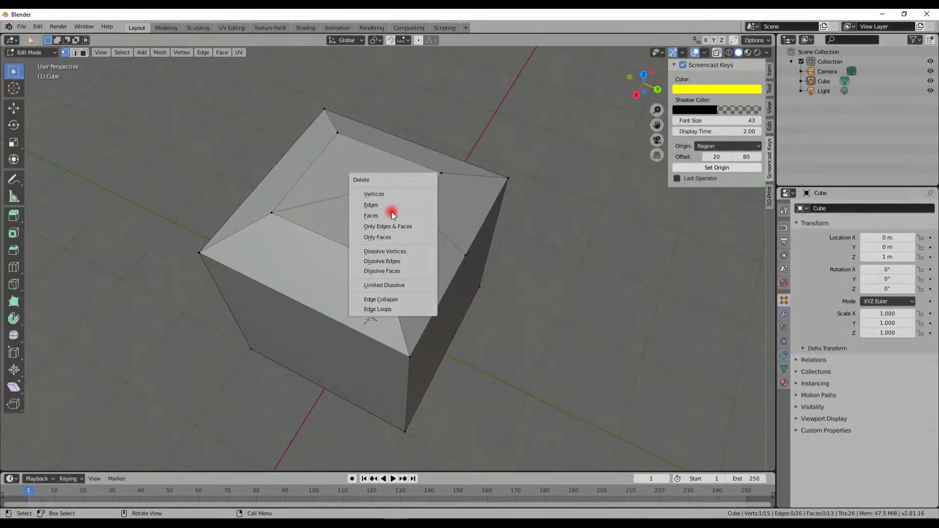
pyautogui.click(391, 251)
# - Examine the faces around the cuts by selecting the top triangle and the sloped face beside the new edge
pyautogui.moveTo(392, 251); pyautogui.dragTo(382, 231, button='middle')
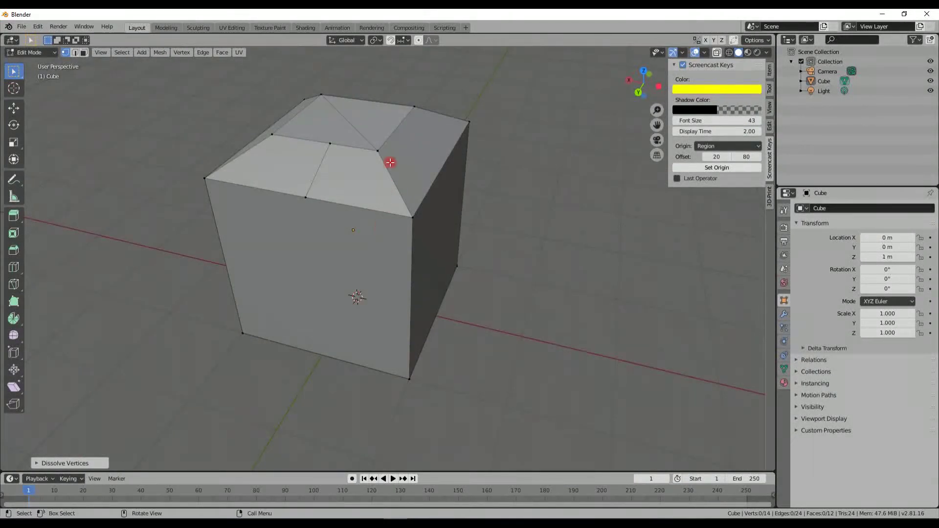
pyautogui.moveTo(348, 161); pyautogui.dragTo(394, 212, button='middle')
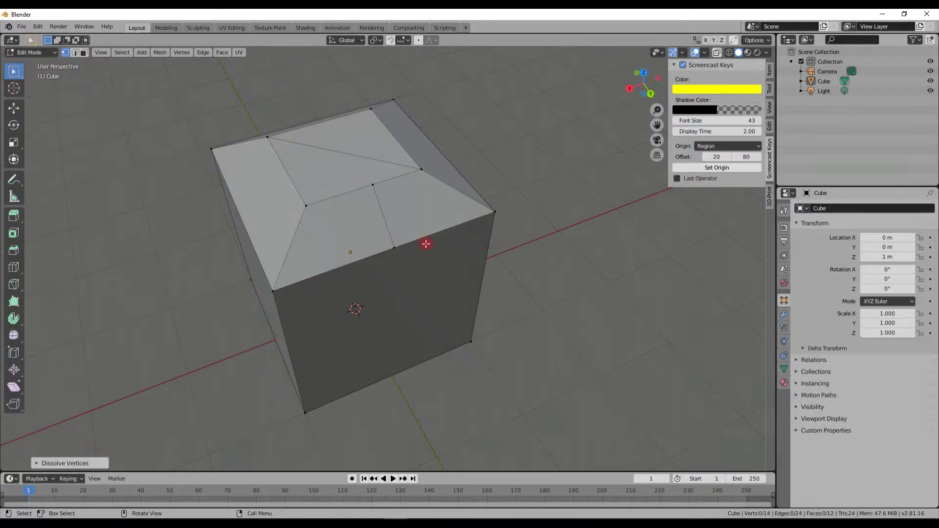
pyautogui.moveTo(423, 225); pyautogui.dragTo(401, 203, button='middle')
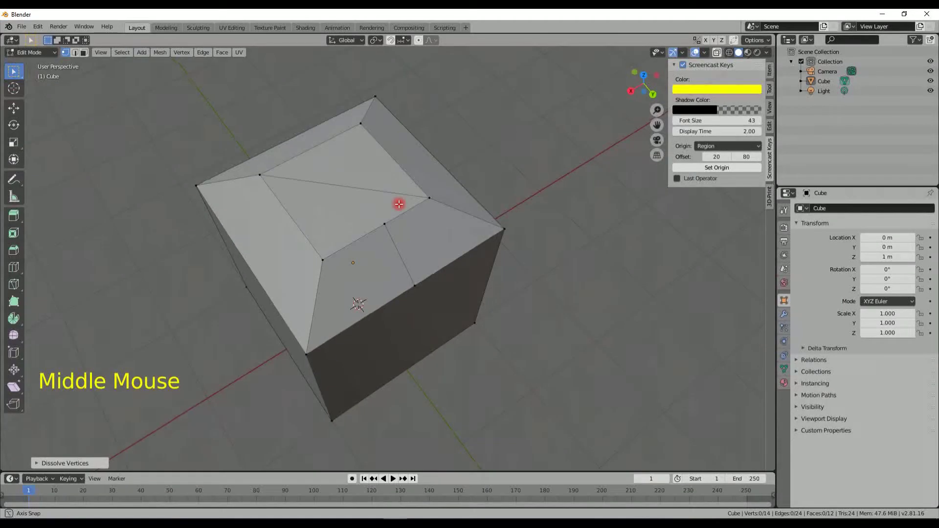
pyautogui.click(349, 204)
pyautogui.click(86, 53)
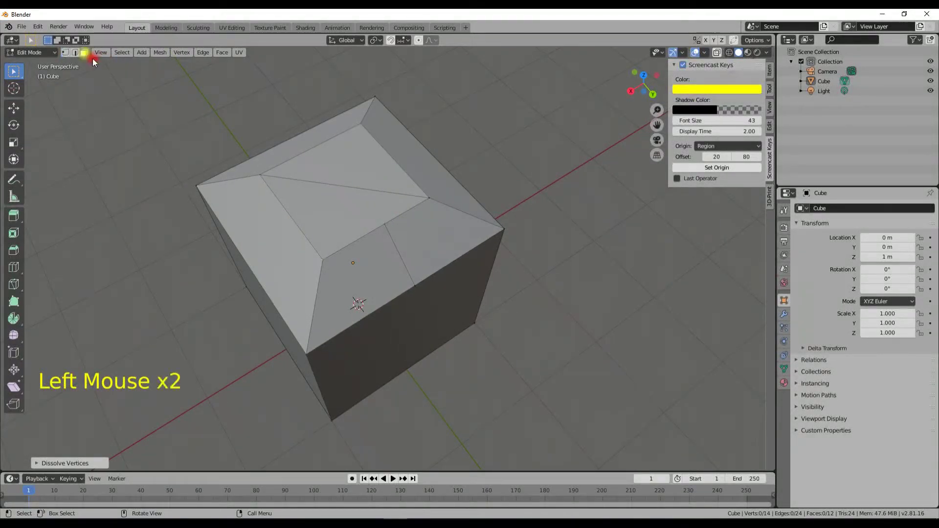
pyautogui.click(335, 210)
pyautogui.moveTo(470, 253); pyautogui.dragTo(377, 161, button='middle')
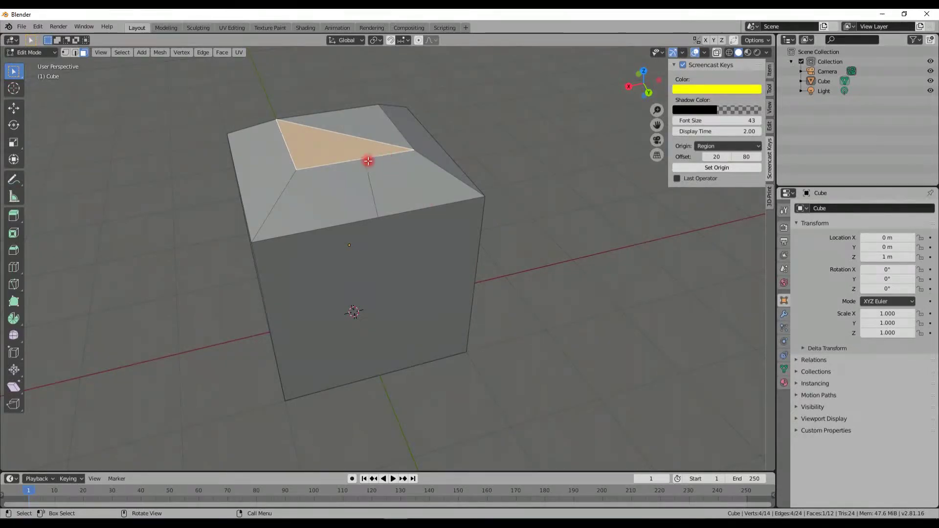
pyautogui.moveTo(351, 181); pyautogui.dragTo(421, 192, button='middle')
pyautogui.click(452, 199)
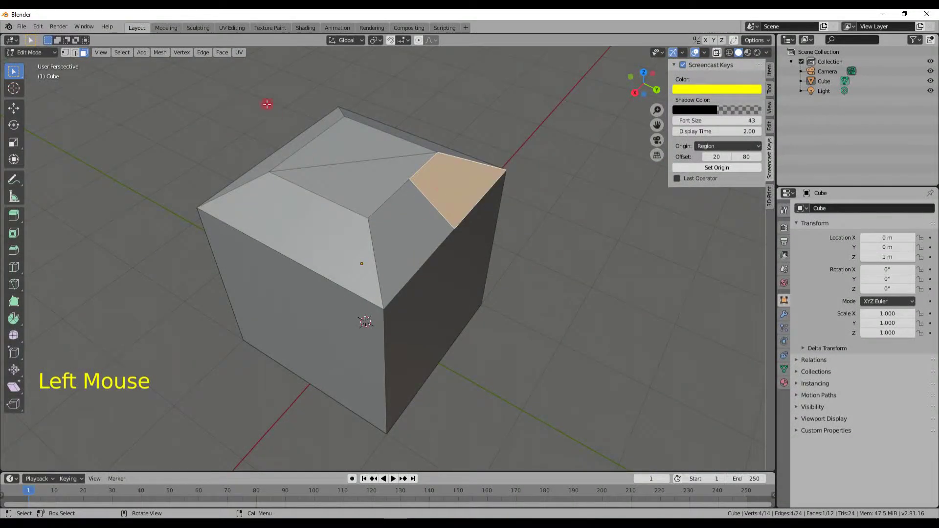
# - Dissolve the knife-cut edge on the sloped face and the diagonal edge across the inset top face
pyautogui.click(77, 53)
pyautogui.click(428, 199)
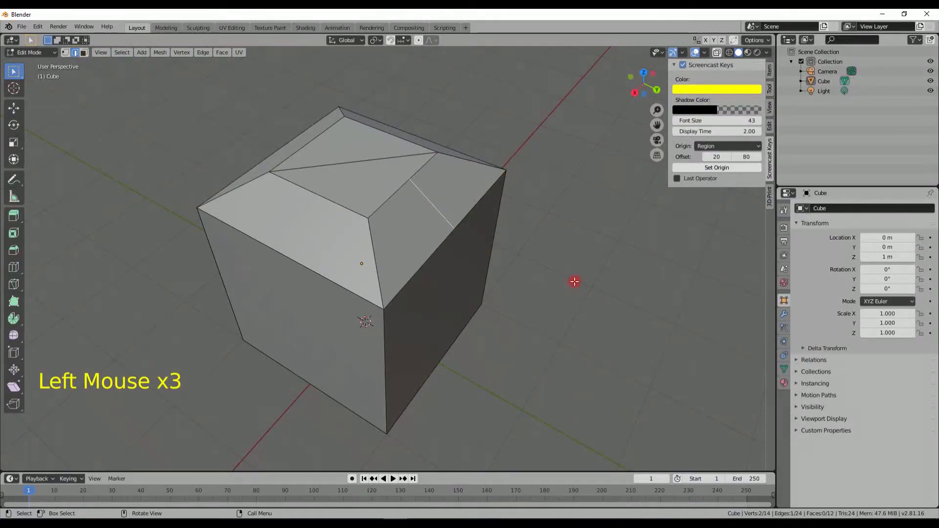
pyautogui.press('x')
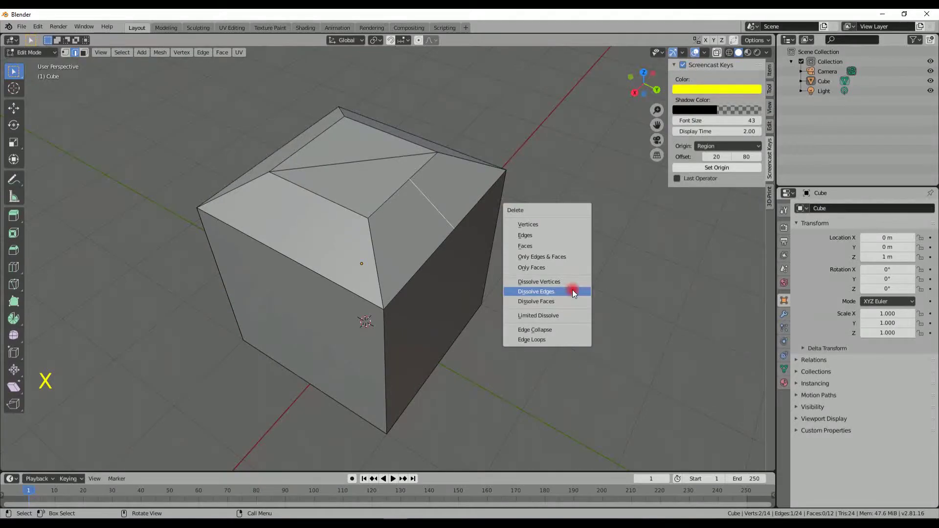
pyautogui.click(571, 291)
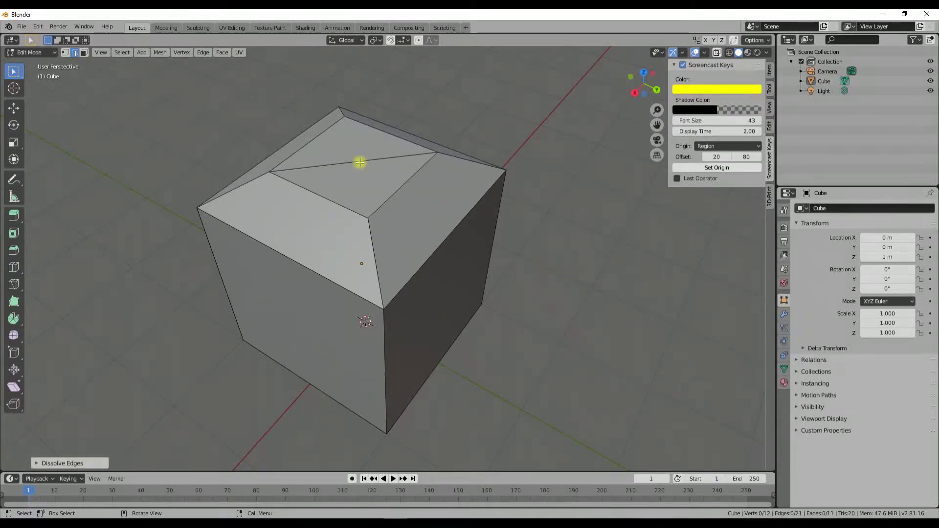
pyautogui.click(361, 162)
pyautogui.press('x')
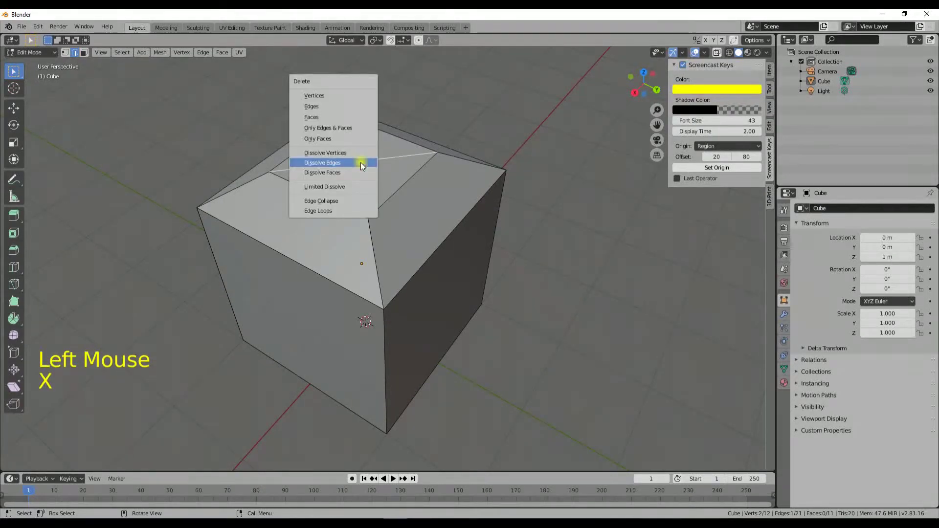
pyautogui.click(360, 162)
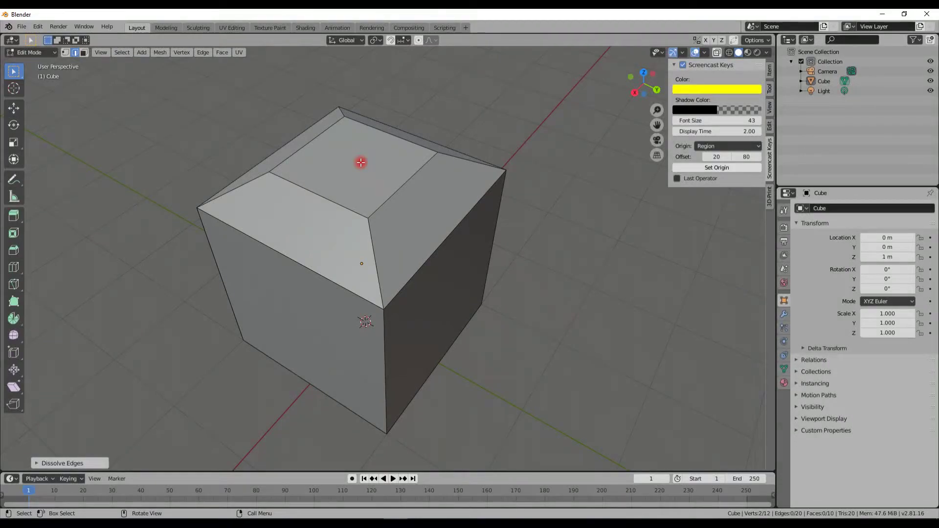
# - Add a single horizontal loop cut around the cube's four sides and slide it to about mid-height
pyautogui.moveTo(524, 244); pyautogui.dragTo(630, 233, button='middle')
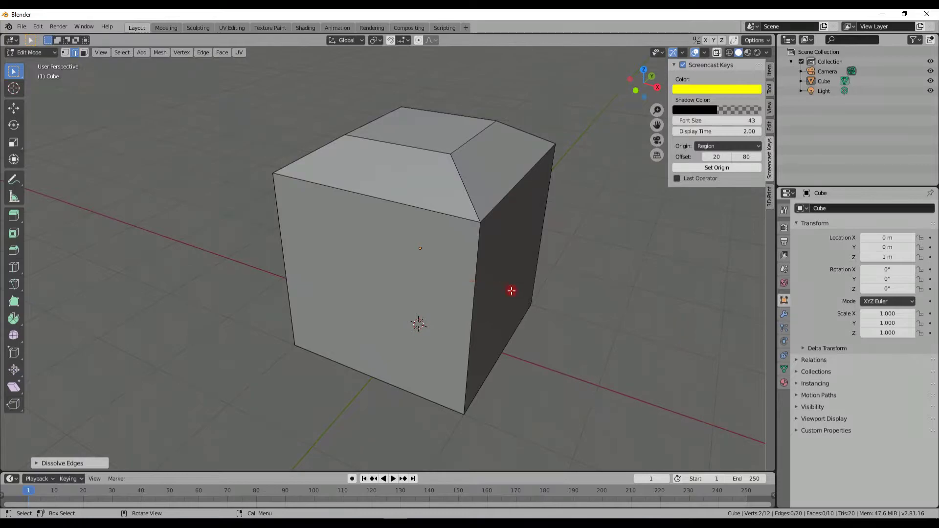
pyautogui.moveTo(511, 290)
pyautogui.keyDown('shift'); pyautogui.mouseDown(button='middle')
pyautogui.moveTo(532, 289)
pyautogui.moveTo(513, 283)
pyautogui.mouseUp(button='middle'); pyautogui.keyUp('shift')
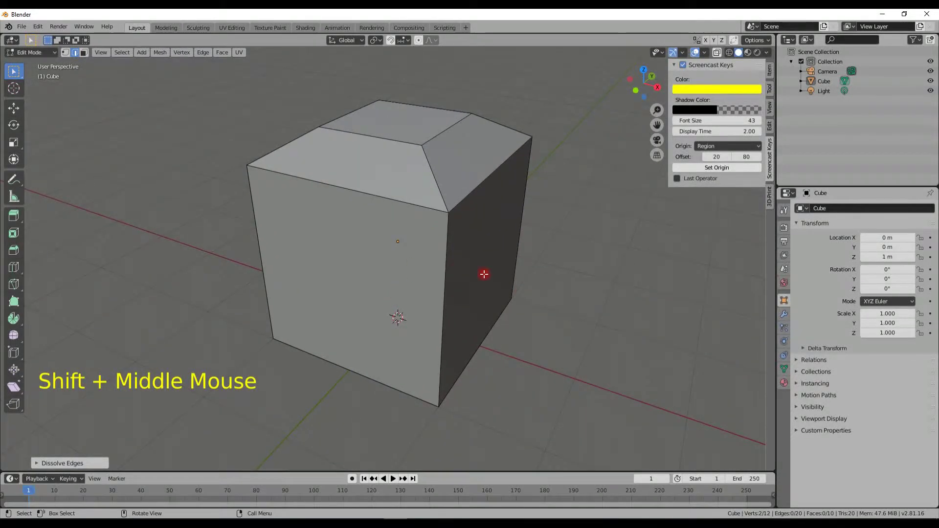
pyautogui.moveTo(460, 265); pyautogui.dragTo(455, 266, button='middle')
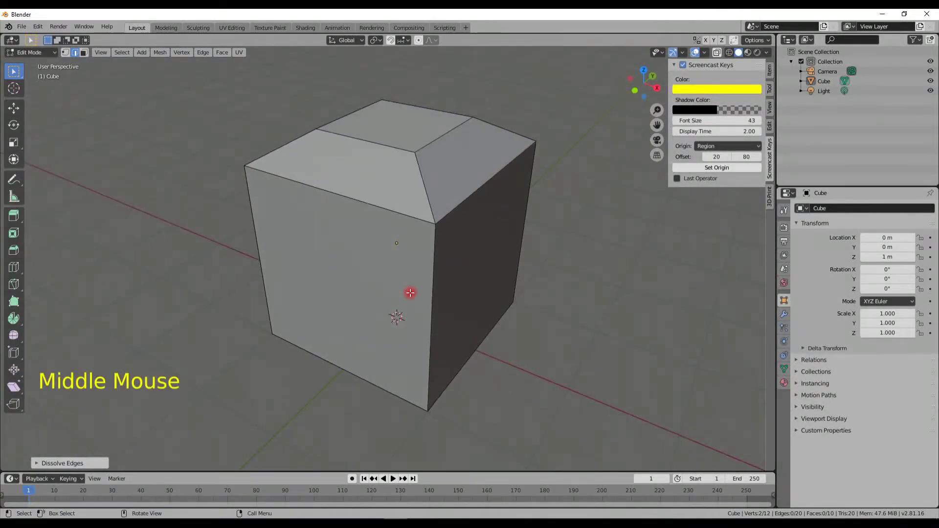
pyautogui.hotkey('ctrl', 'r')
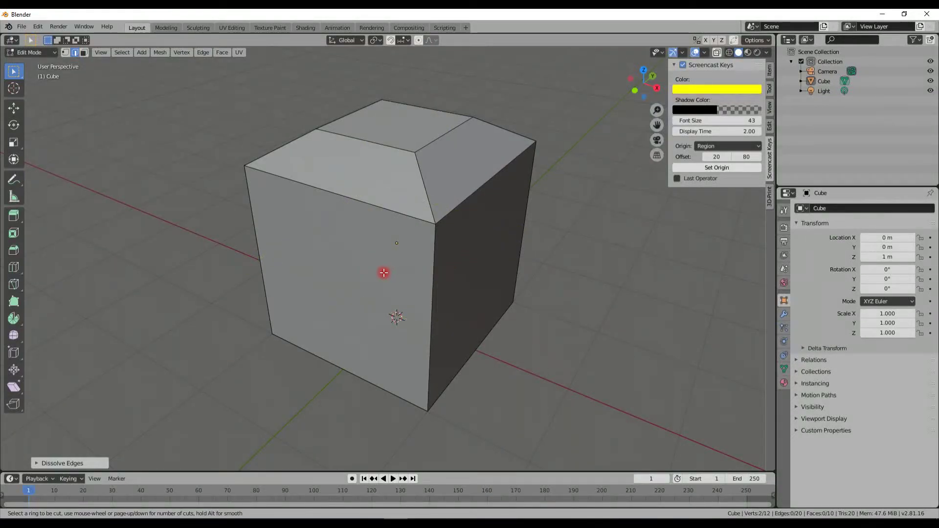
pyautogui.click(450, 278)
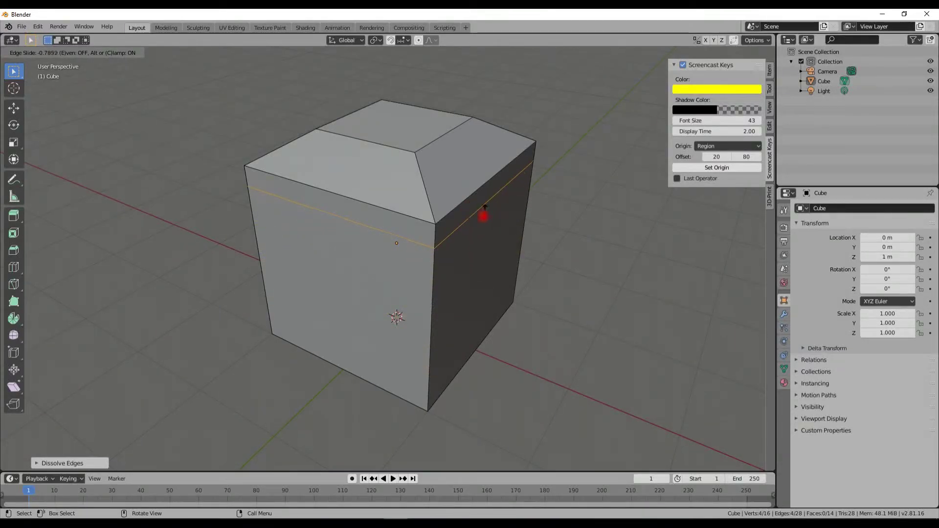
pyautogui.click(470, 275)
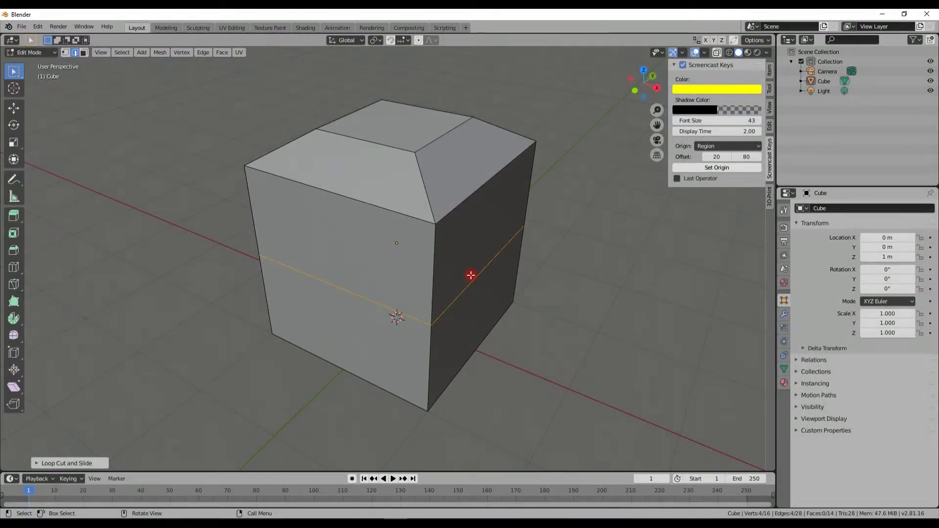
# - Select the whole horizontal edge loop around the cube's sides and move it upward along the Z axis
pyautogui.click(446, 349)
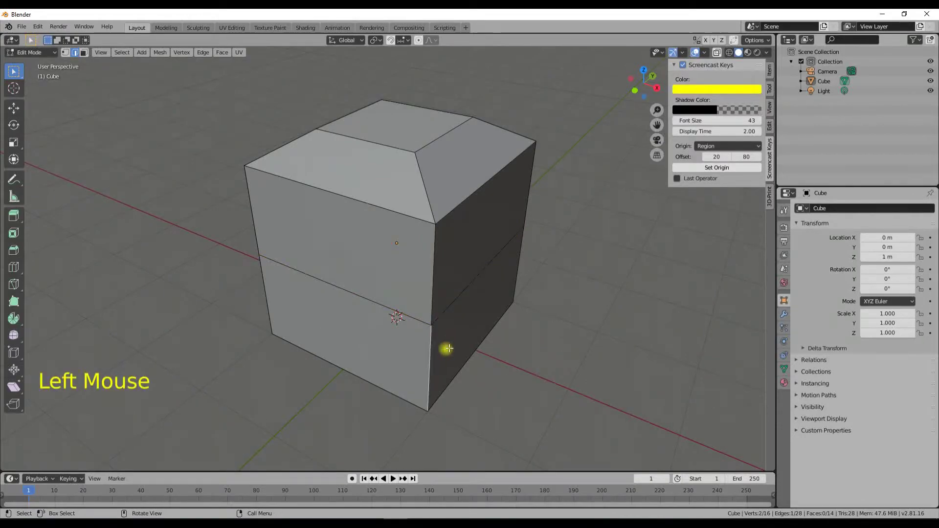
pyautogui.click(496, 337)
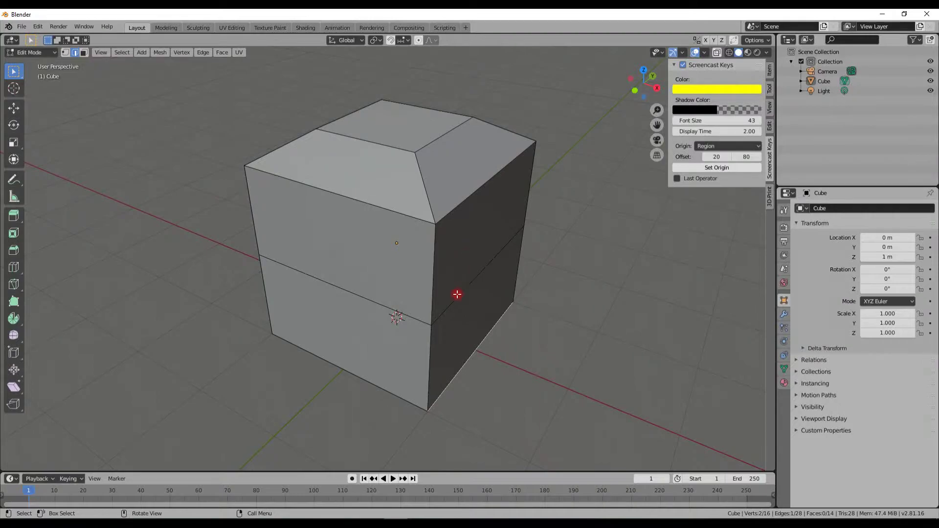
pyautogui.keyDown('alt'); pyautogui.click(462, 288); pyautogui.keyUp('alt')
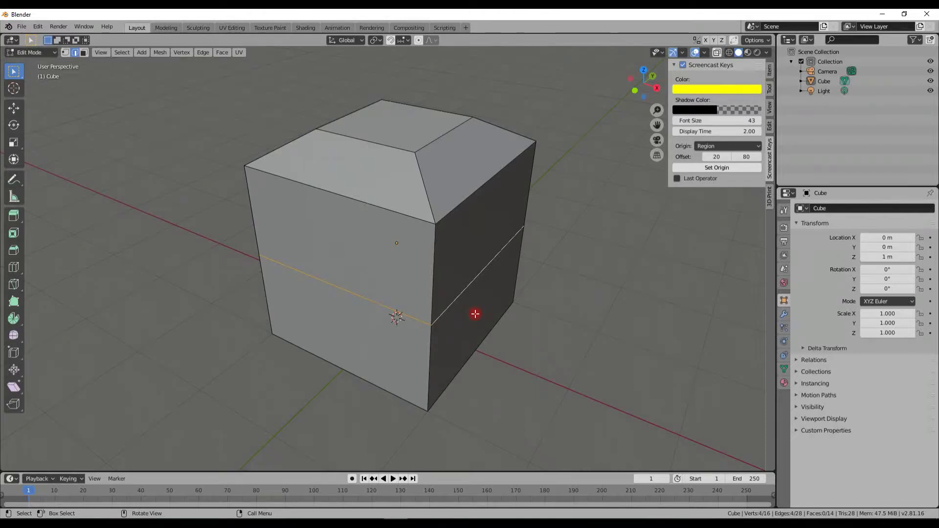
pyautogui.press('g')
pyautogui.press('z')
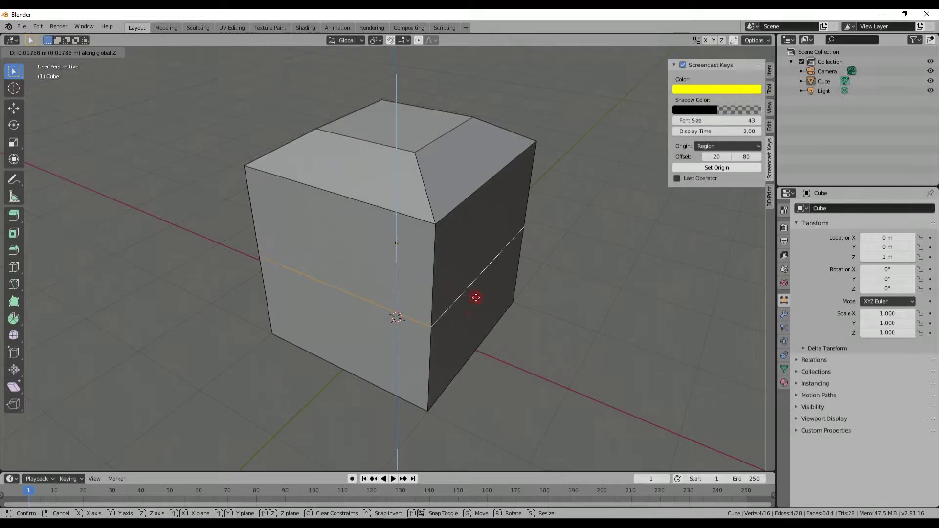
pyautogui.click(482, 286)
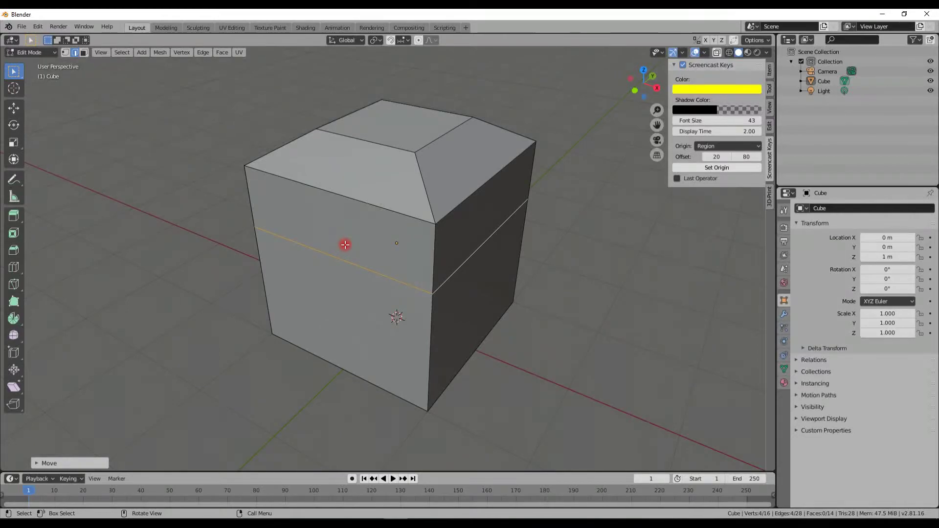
# - Add a vertical loop cut over the inset top and down the sides, slid slightly off center, and select its lower edge
pyautogui.hotkey('ctrl', 'r')
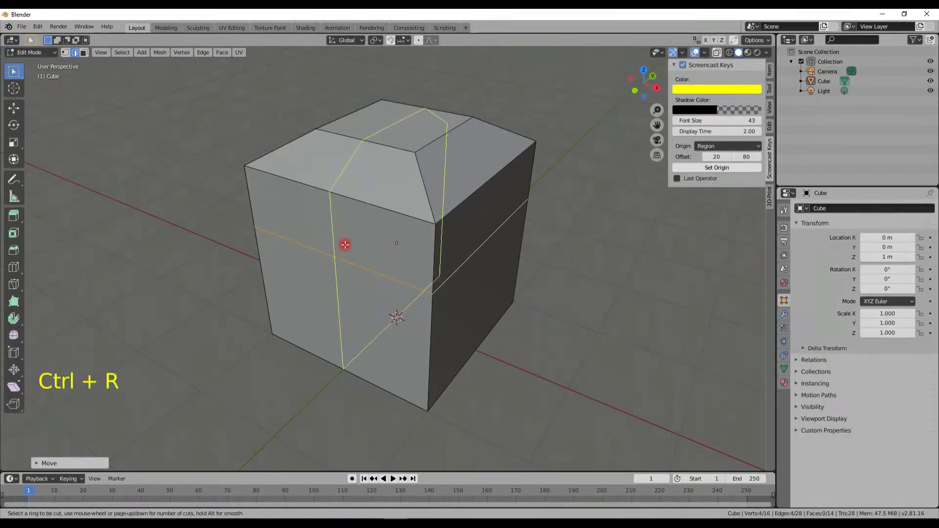
pyautogui.click(346, 245)
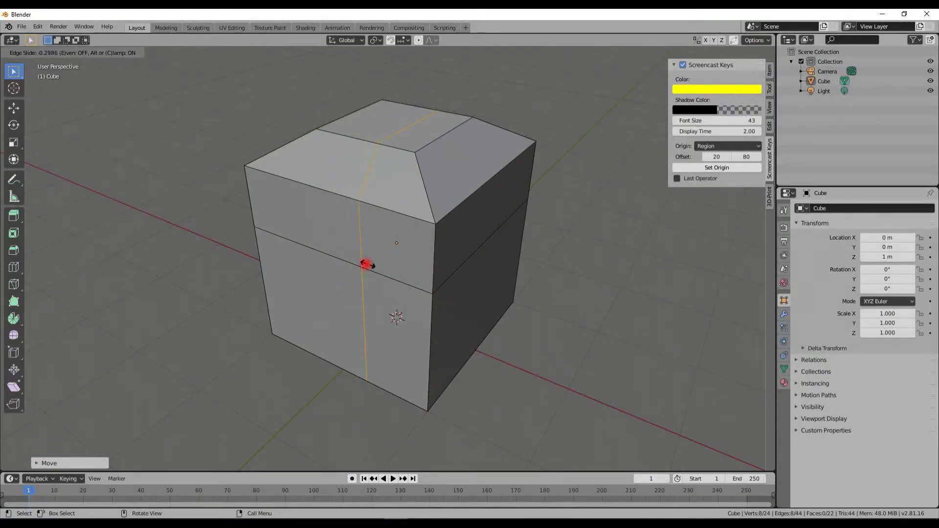
pyautogui.click(348, 261)
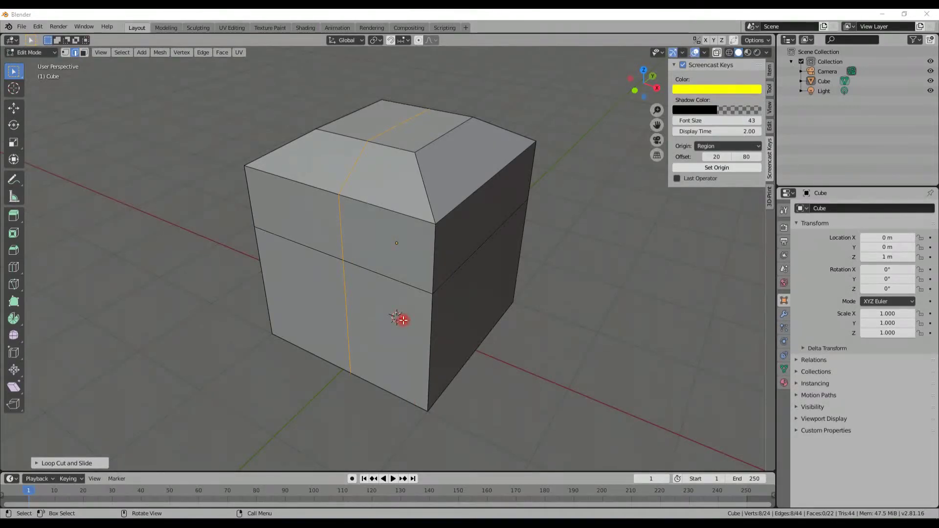
pyautogui.click(366, 314)
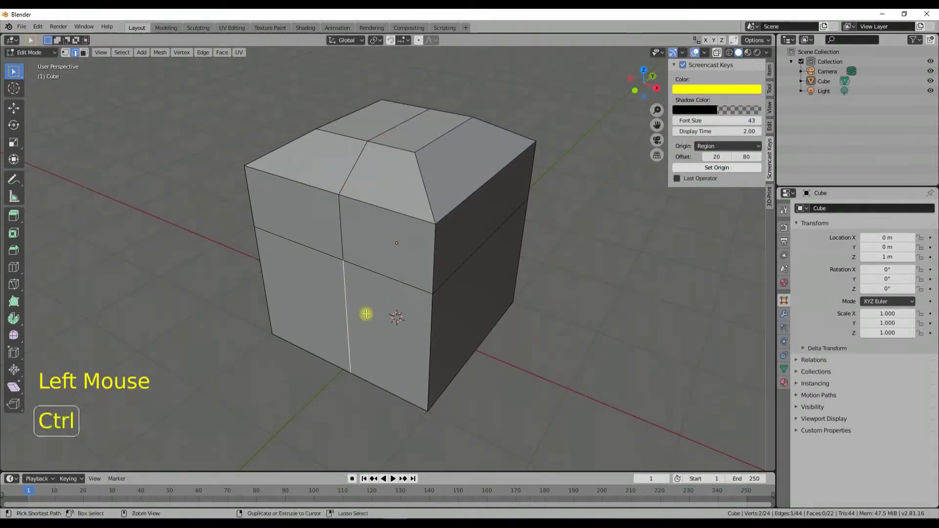
# - Undo the vertical loop cut, the loop move and the horizontal loop cut
pyautogui.hotkey('ctrl', 'z')
pyautogui.hotkey('ctrl', 'z')
pyautogui.hotkey('ctrl', 'z')
pyautogui.hotkey('ctrl', 'z')
pyautogui.hotkey('ctrl', 'z')
pyautogui.hotkey('ctrl', 'z')
pyautogui.hotkey('ctrl', 'z')
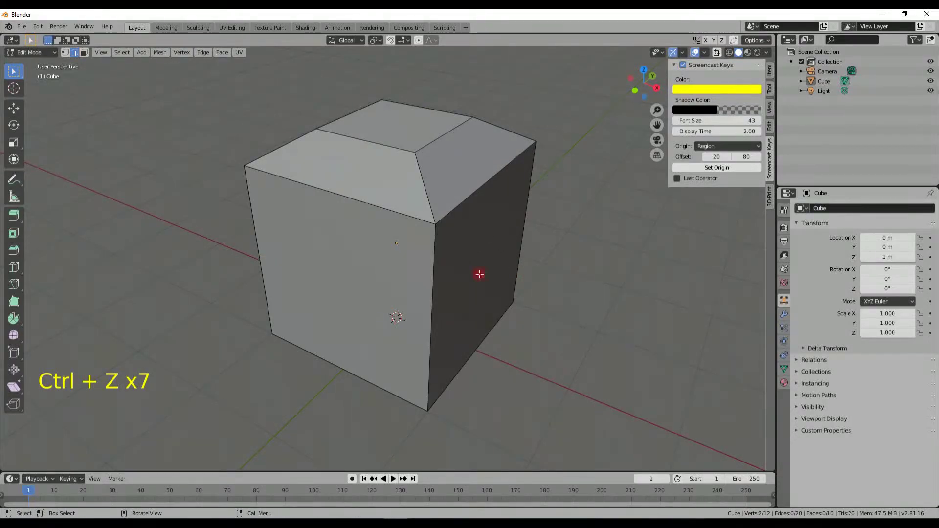
# - Try different cut counts for a horizontal loop cut around the cube's sides, and place five evenly spaced cuts without sliding them
pyautogui.hotkey('ctrl', 'r')
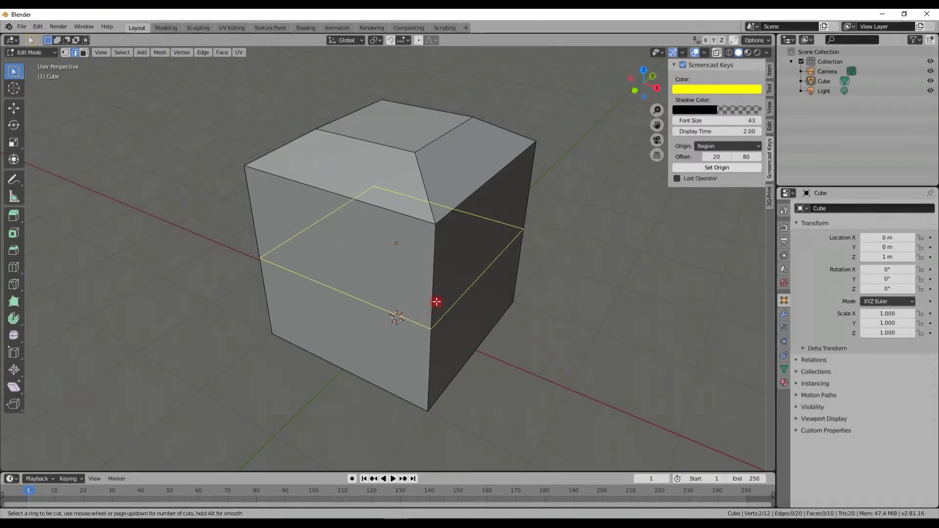
pyautogui.scroll(1, 430, 305)
pyautogui.scroll(5, 431, 304)
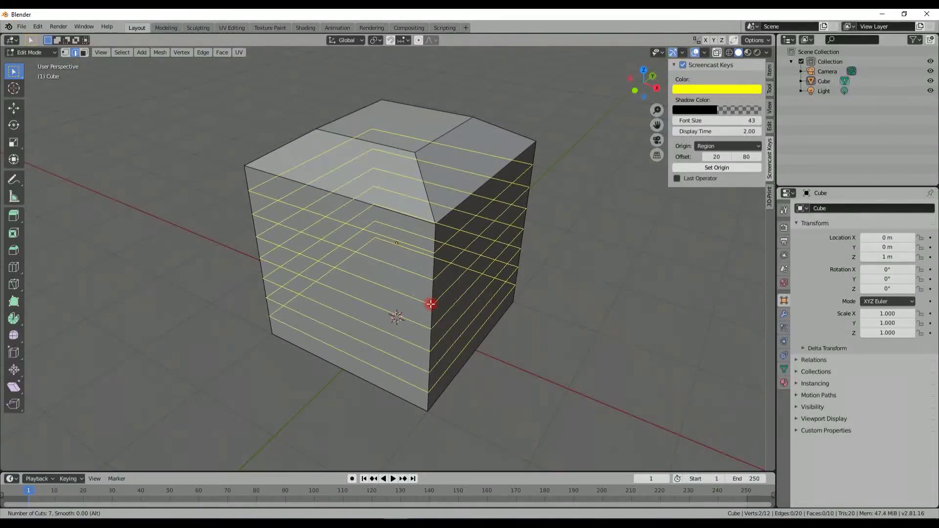
pyautogui.scroll(-1, 430, 305)
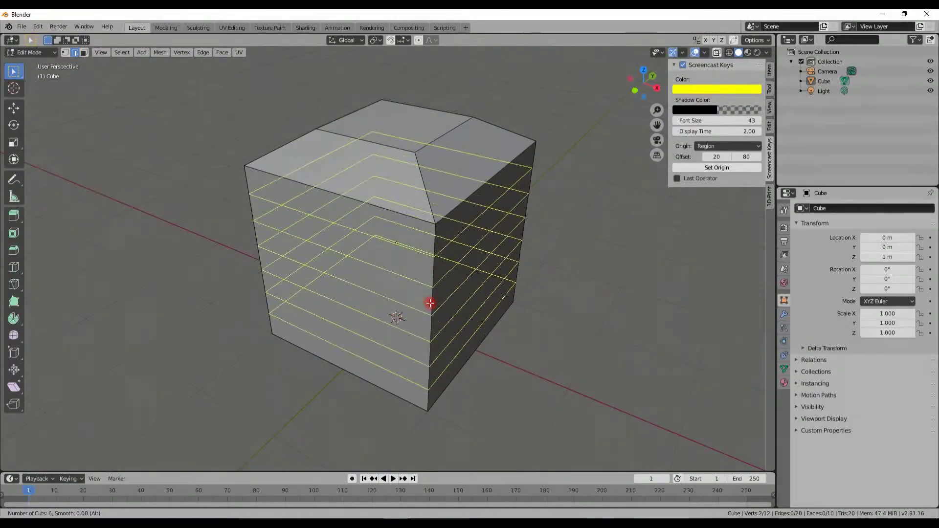
pyautogui.scroll(-5, 430, 303)
pyautogui.scroll(5, 429, 303)
pyautogui.scroll(5, 428, 303)
pyautogui.scroll(-5, 428, 303)
pyautogui.scroll(5, 426, 303)
pyautogui.scroll(-5, 425, 302)
pyautogui.scroll(-1, 425, 302)
pyautogui.scroll(3, 425, 303)
pyautogui.scroll(-3, 423, 303)
pyautogui.scroll(-3, 422, 302)
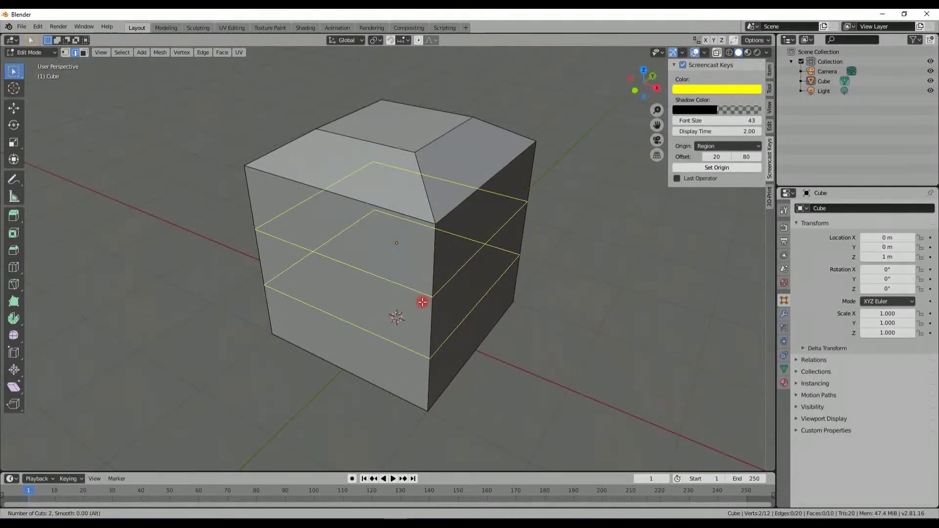
pyautogui.scroll(-1, 422, 302)
pyautogui.scroll(1, 420, 302)
pyautogui.scroll(1, 421, 302)
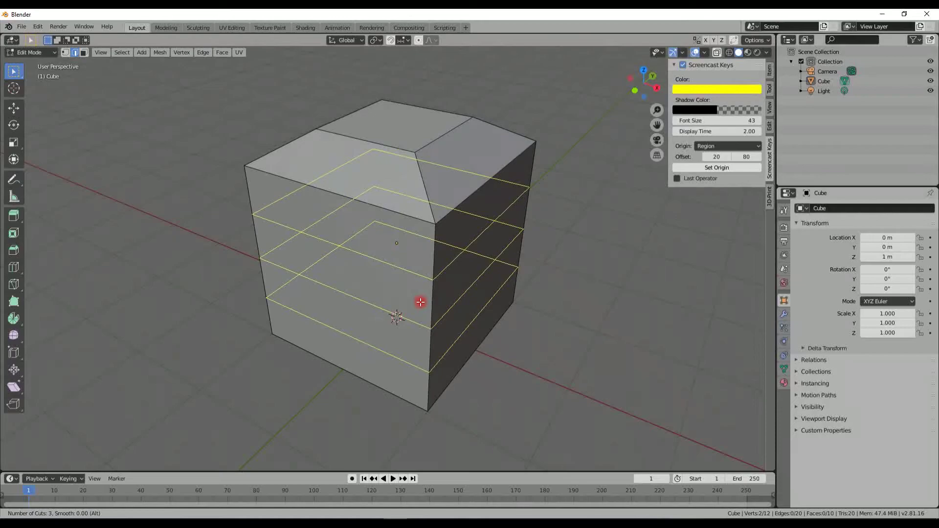
pyautogui.write('5')
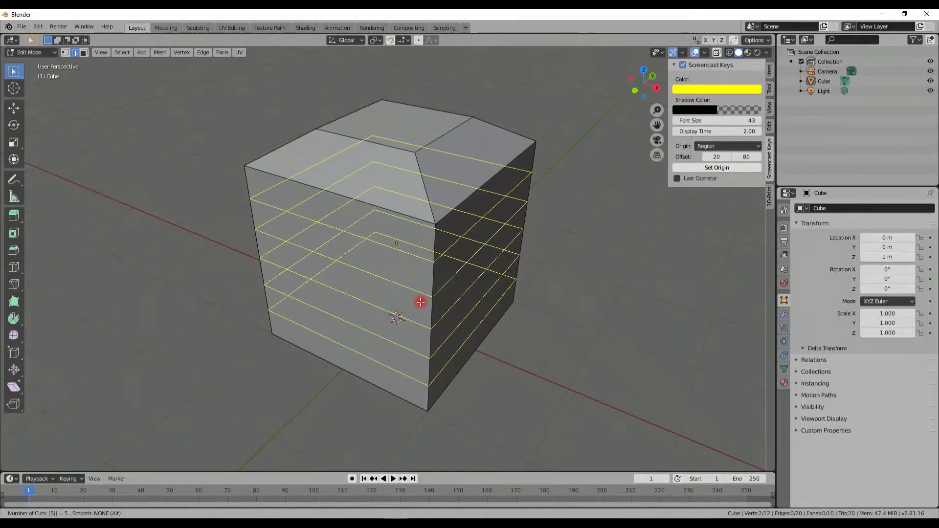
pyautogui.press('Return')
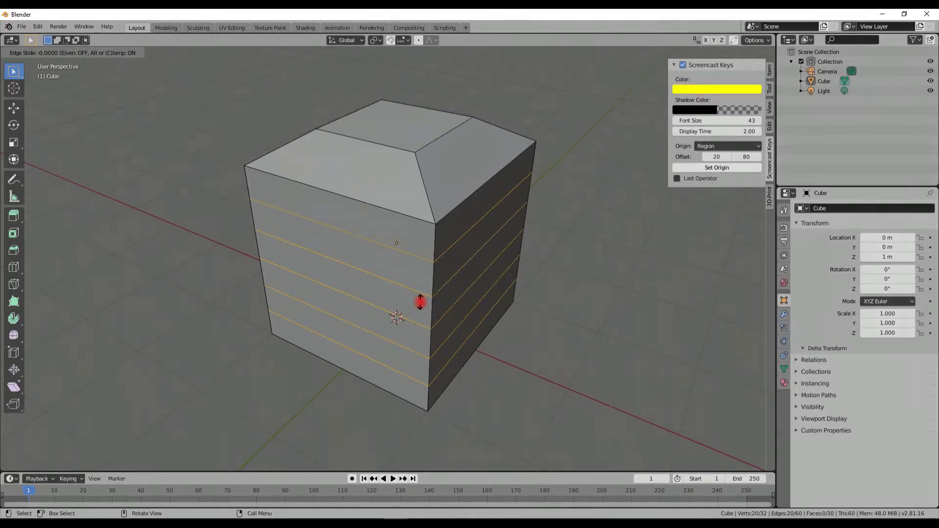
pyautogui.click(420, 302)
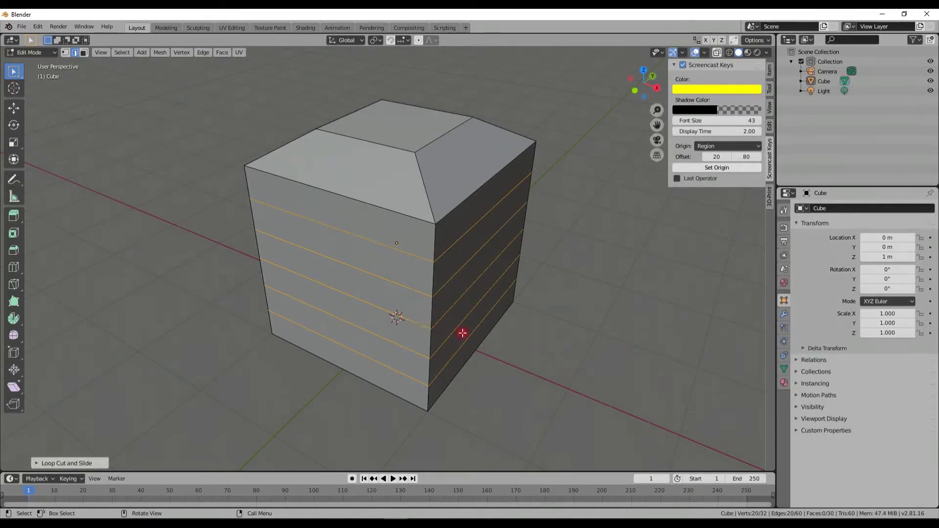
# - Switch to vertex selection and add five evenly spaced vertical loop cuts running over the top and down one pair of opposite sides
pyautogui.moveTo(463, 331); pyautogui.dragTo(235, 184, button='middle')
pyautogui.click(65, 53)
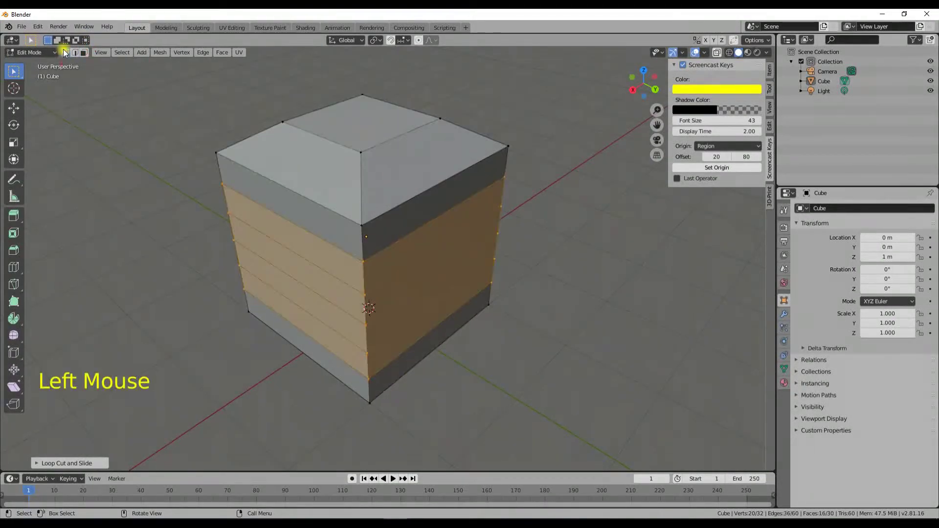
pyautogui.moveTo(307, 285); pyautogui.dragTo(443, 299, button='middle')
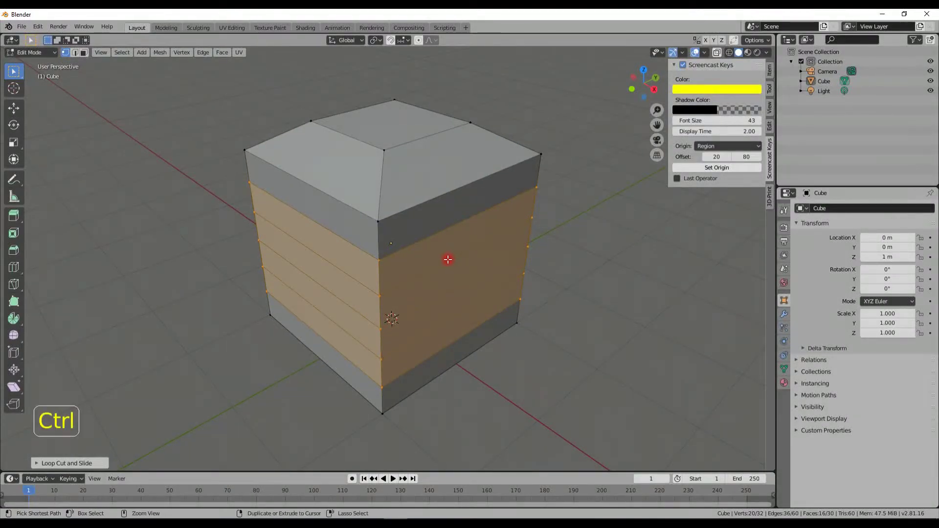
pyautogui.hotkey('ctrl', 'r')
pyautogui.scroll(3, 448, 259)
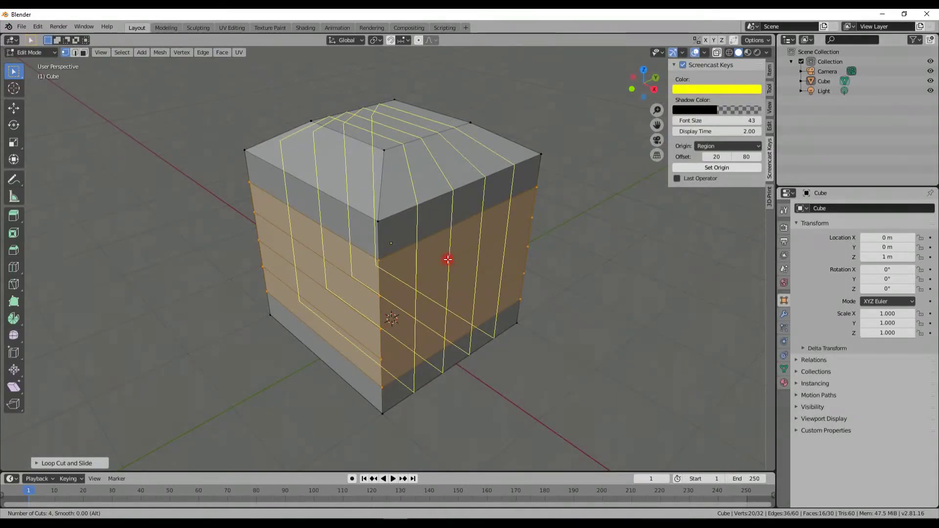
pyautogui.scroll(1, 448, 260)
pyautogui.click(448, 260)
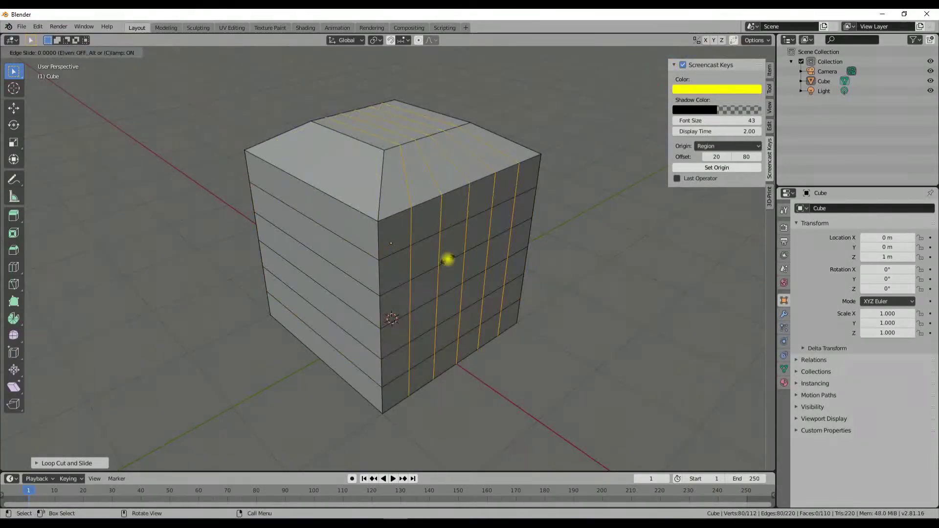
pyautogui.click(448, 260)
# - Add five evenly spaced vertical loop cuts over the top and down the other pair of opposite sides, without sliding them
pyautogui.moveTo(505, 289); pyautogui.dragTo(396, 275, button='middle')
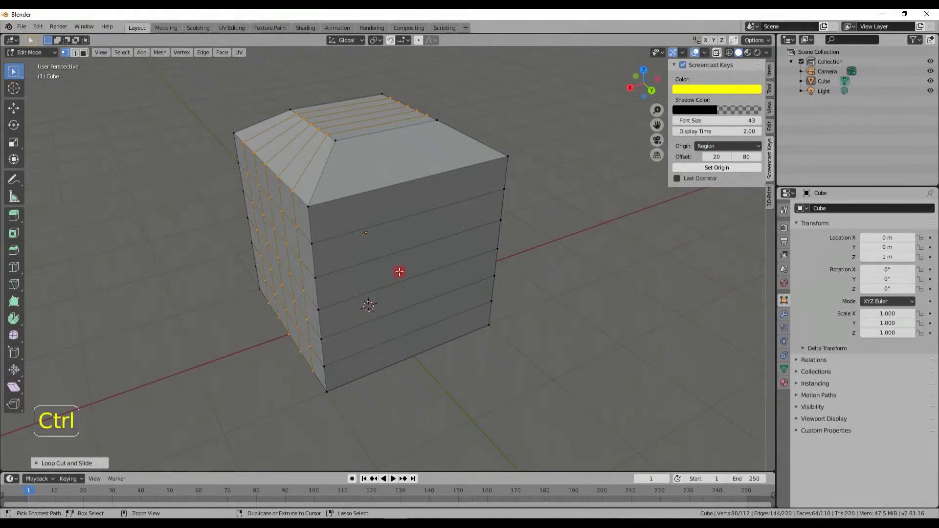
pyautogui.hotkey('ctrl', 'r')
pyautogui.scroll(4, 399, 271)
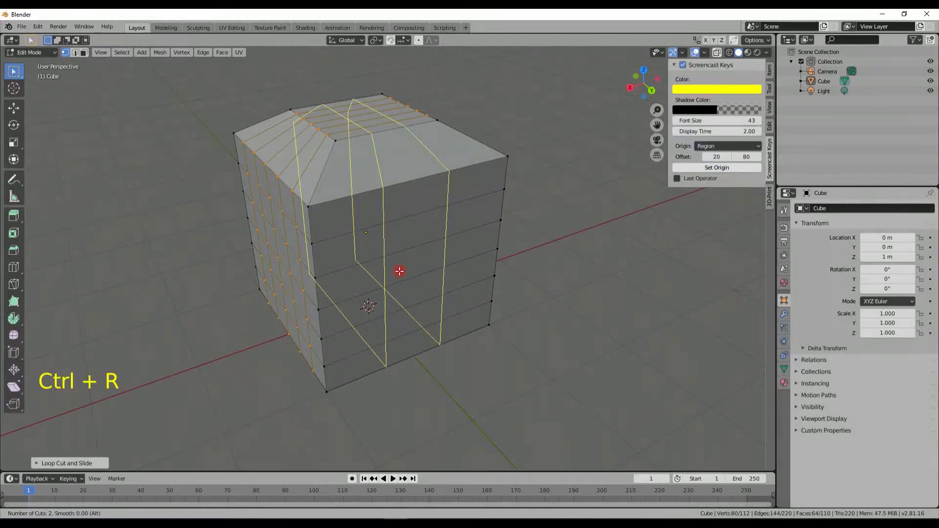
pyautogui.click(399, 271)
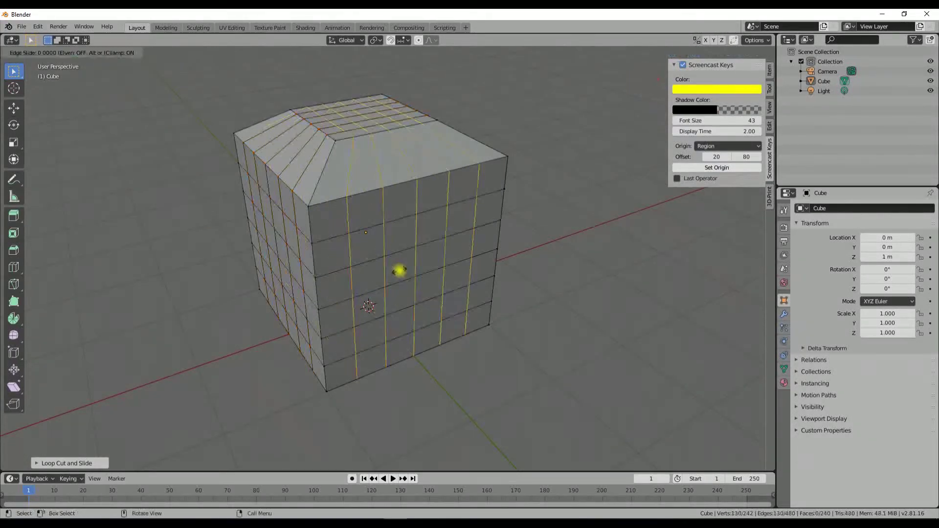
pyautogui.click(398, 268)
# - Add two evenly spaced loop cuts around the sloped border of the cube's top, leaving them unslid
pyautogui.moveTo(399, 269); pyautogui.dragTo(555, 348, button='middle')
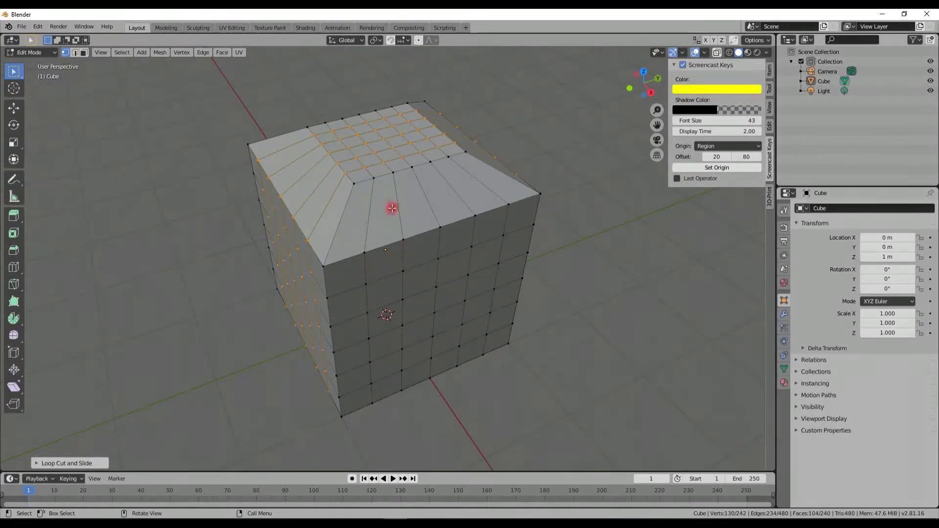
pyautogui.moveTo(392, 203); pyautogui.dragTo(397, 241, button='middle')
pyautogui.hotkey('ctrl', 'r')
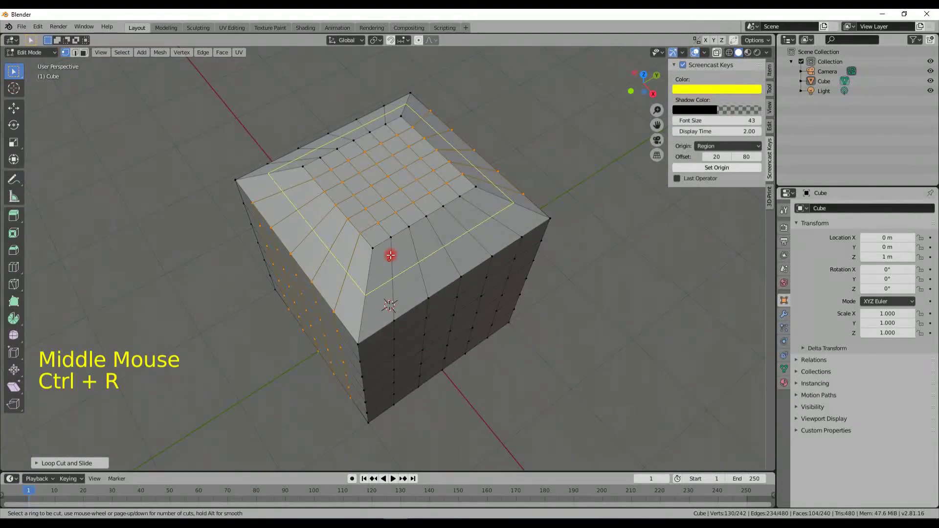
pyautogui.scroll(1, 390, 270)
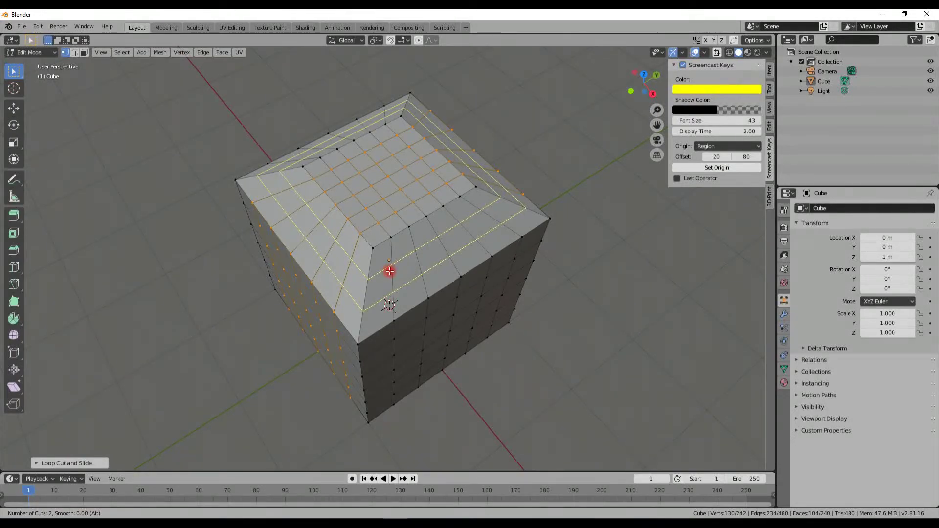
pyautogui.click(390, 271)
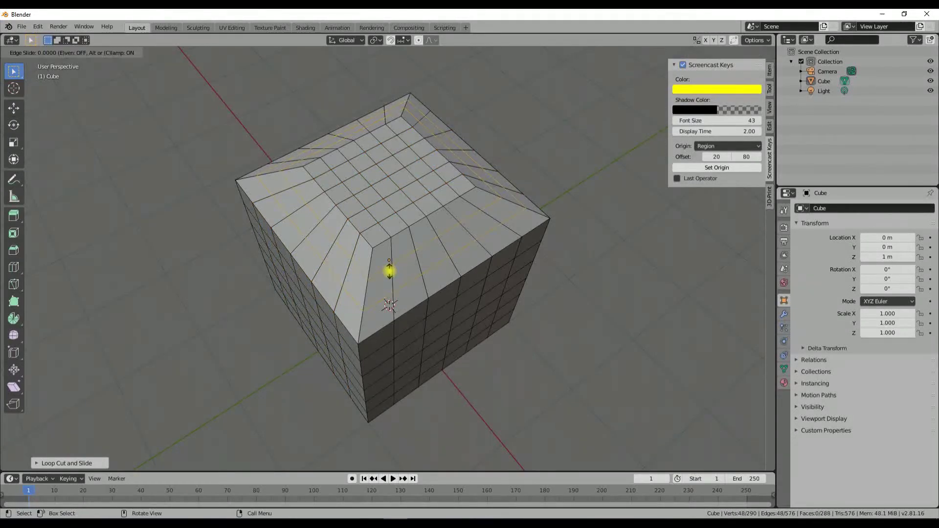
pyautogui.click(389, 271)
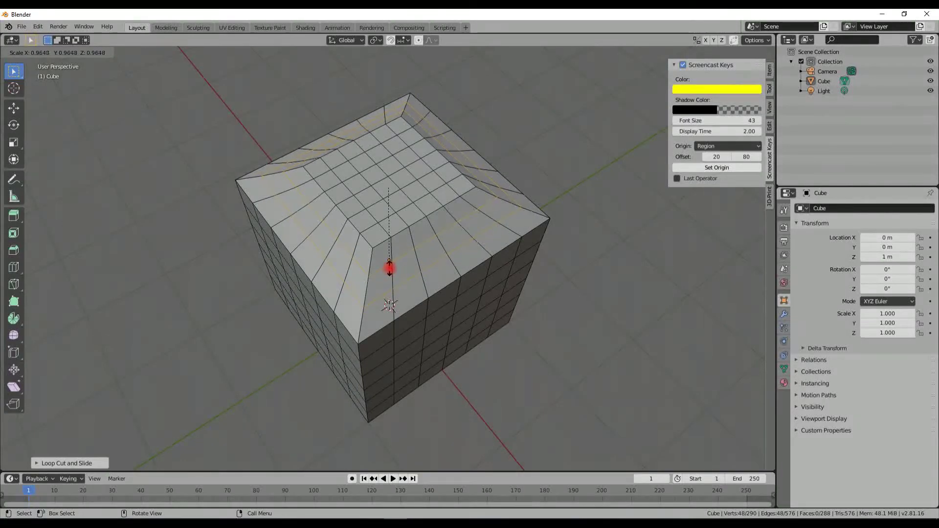
# - Scale the two new loops inward to form a step around the raised top, and replace the loop selection with a single edge
pyautogui.press('s')
pyautogui.click(389, 259)
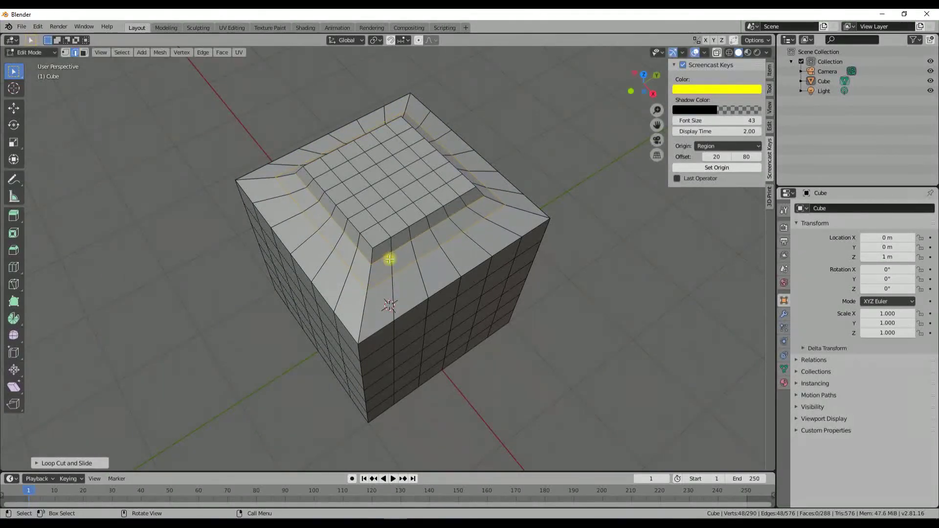
pyautogui.moveTo(389, 259)
pyautogui.mouseDown(button='middle')
pyautogui.moveTo(445, 222)
pyautogui.moveTo(499, 230)
pyautogui.moveTo(533, 249)
pyautogui.moveTo(473, 241)
pyautogui.moveTo(404, 252)
pyautogui.mouseUp(button='middle')
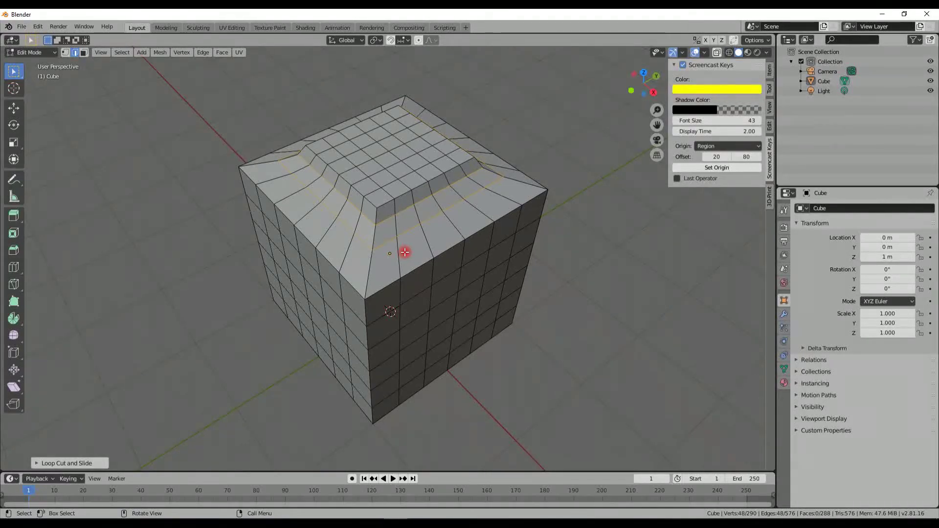
pyautogui.click(404, 251)
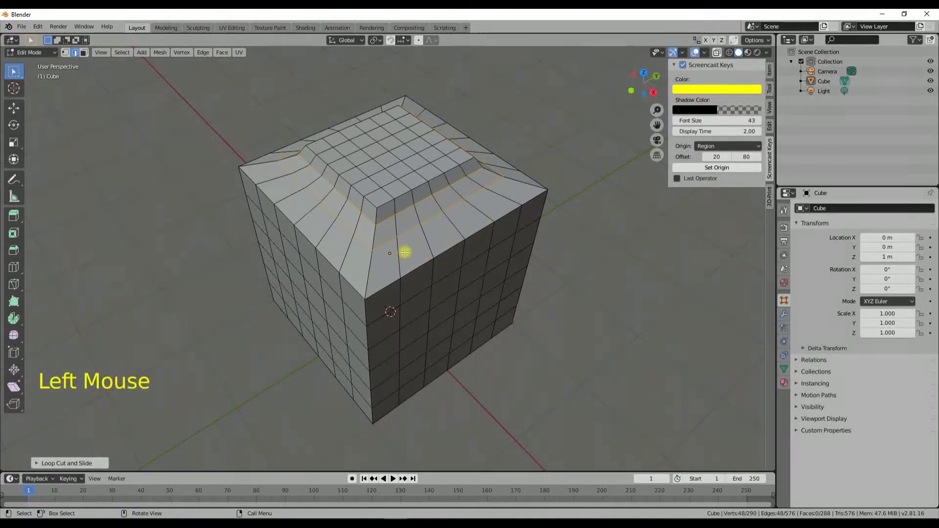
pyautogui.moveTo(470, 259); pyautogui.dragTo(399, 239, button='middle')
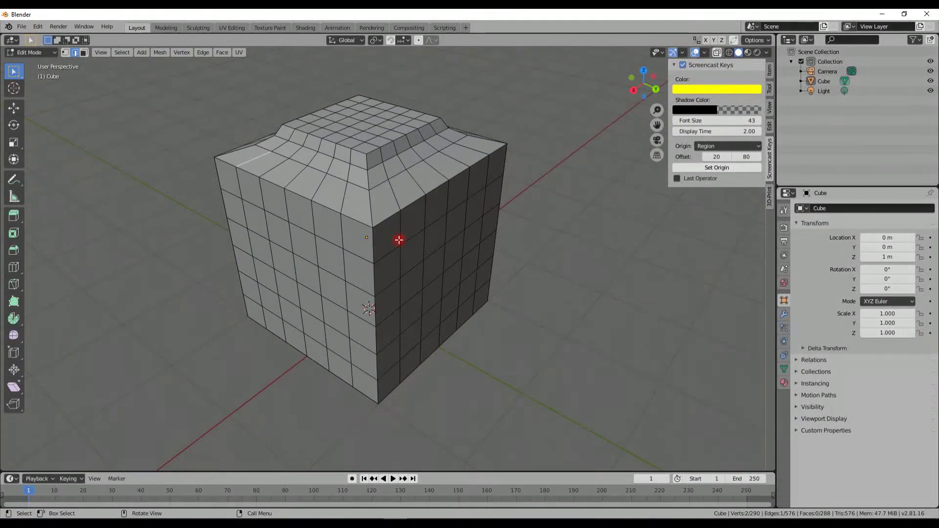
# - Return to Object Mode, delete the subdivided cube, and add a new mesh cube at the origin
pyautogui.press('Tab')
pyautogui.press('Delete')
pyautogui.click(398, 240)
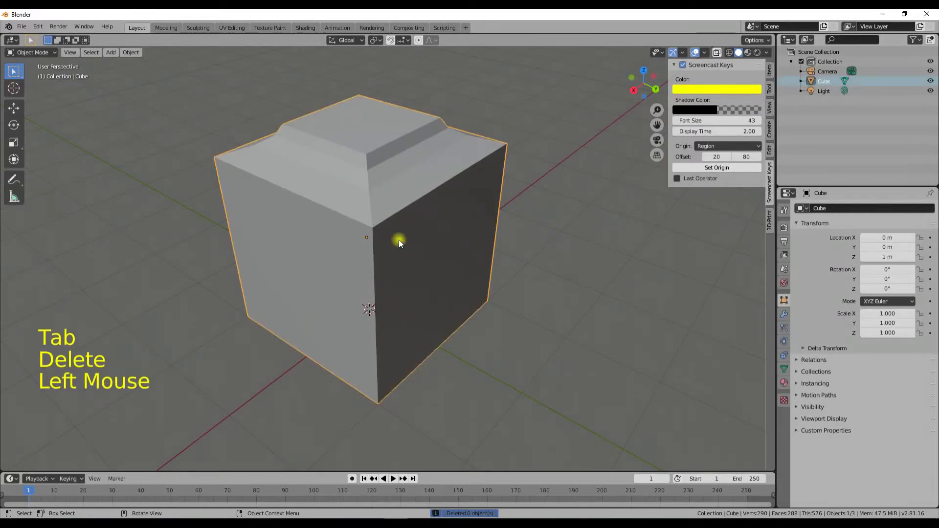
pyautogui.press('Delete')
pyautogui.scroll(-3, 398, 239)
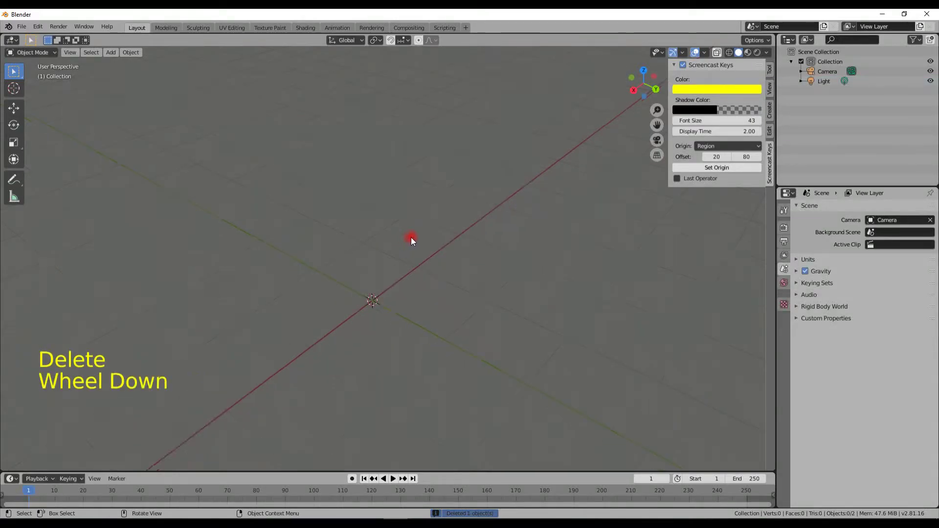
pyautogui.hotkey('shift', 'a')
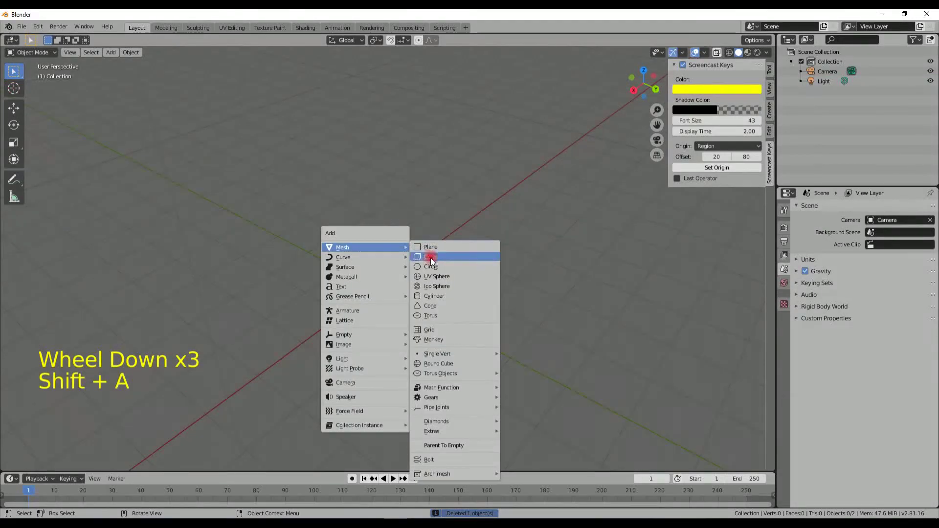
pyautogui.click(429, 257)
# - Scale the new cube along X to about 0.36 to make a flat block, and enter Edit Mode
pyautogui.moveTo(492, 366); pyautogui.dragTo(455, 349, button='middle')
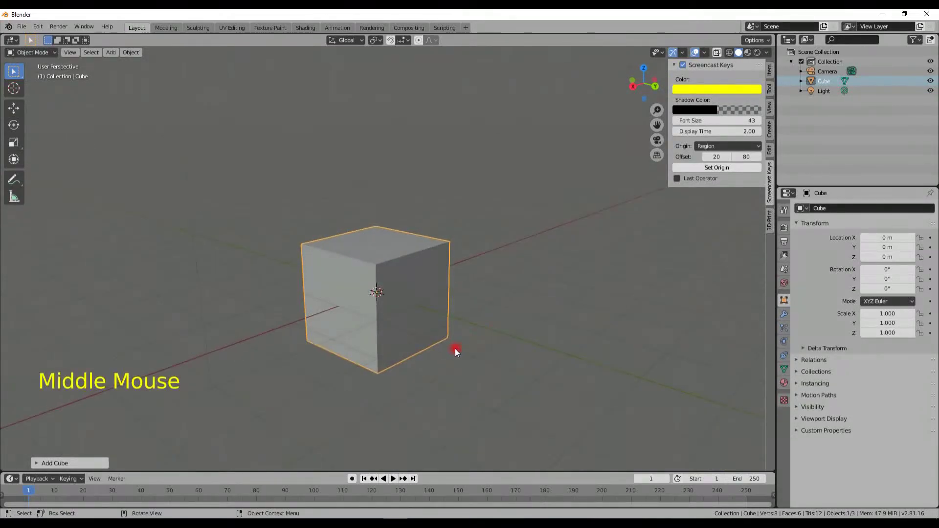
pyautogui.scroll(3, 454, 348)
pyautogui.keyDown('shift'); pyautogui.moveTo(498, 392); pyautogui.dragTo(501, 324, button='middle'); pyautogui.keyUp('shift')
pyautogui.press('s')
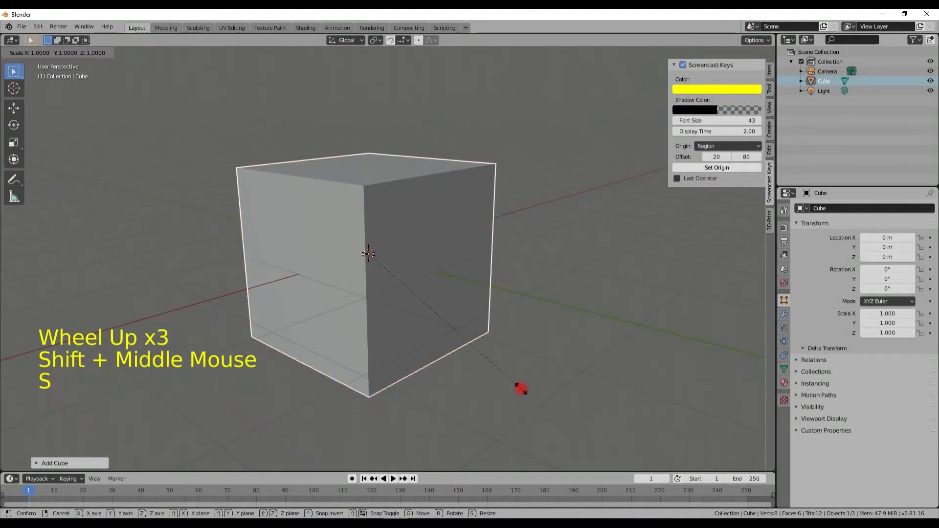
pyautogui.press('x')
pyautogui.click(423, 303)
pyautogui.moveTo(423, 303); pyautogui.dragTo(415, 321, button='middle')
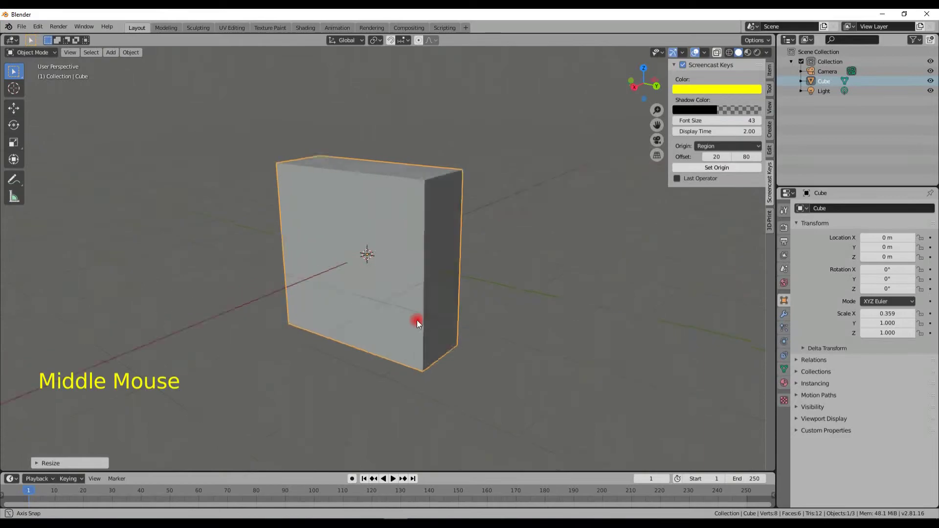
pyautogui.press('Tab')
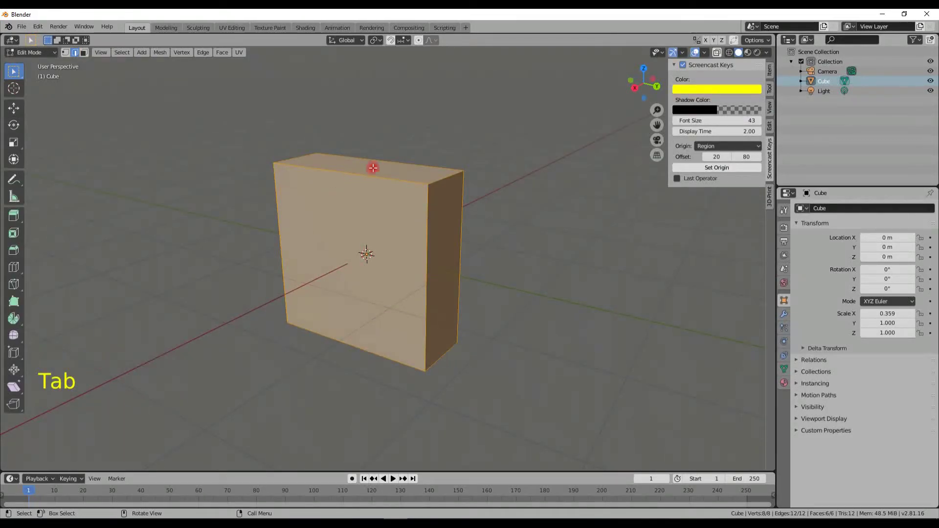
# - Add four evenly spaced vertical loop cuts across the block's wide face
pyautogui.hotkey('ctrl', 'r')
pyautogui.press('4')
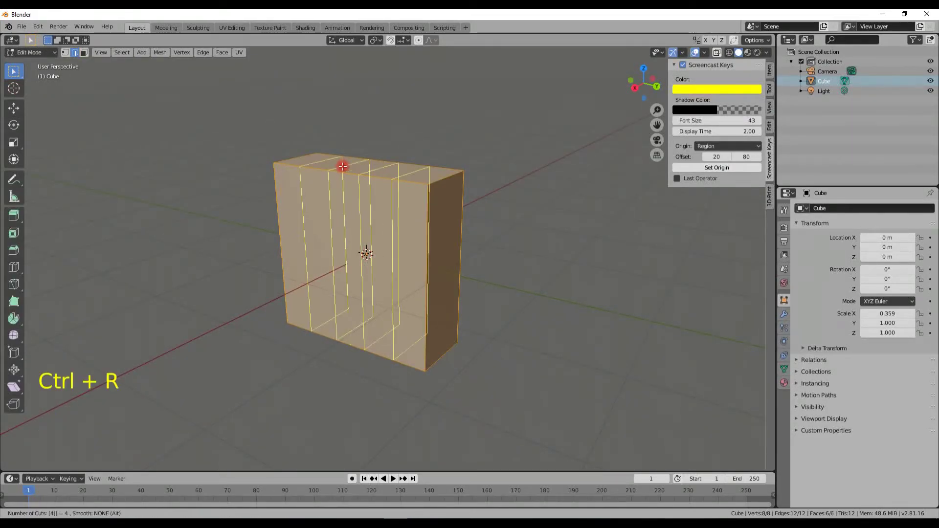
pyautogui.click(343, 166)
pyautogui.rightClick(342, 166)
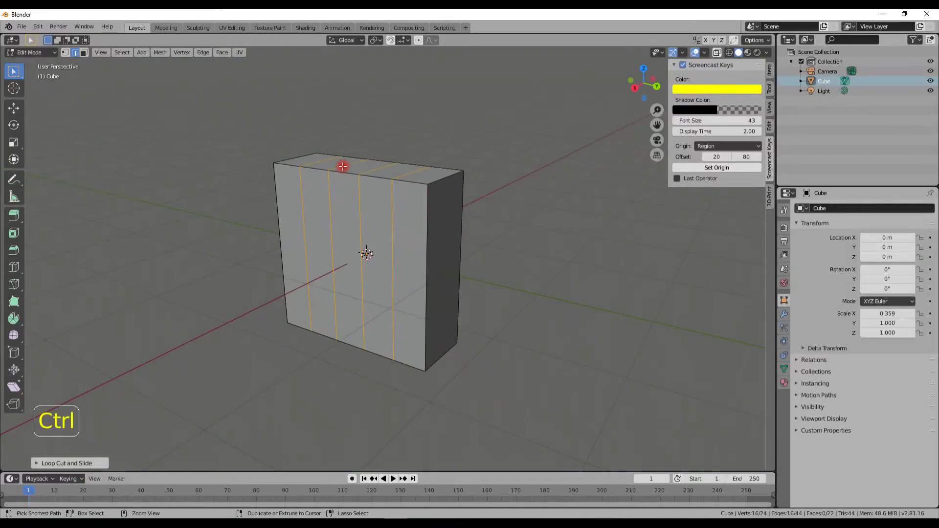
# - Add a horizontal loop cut around the block and slide it up above the middle
pyautogui.hotkey('ctrl', 'r')
pyautogui.click(410, 228)
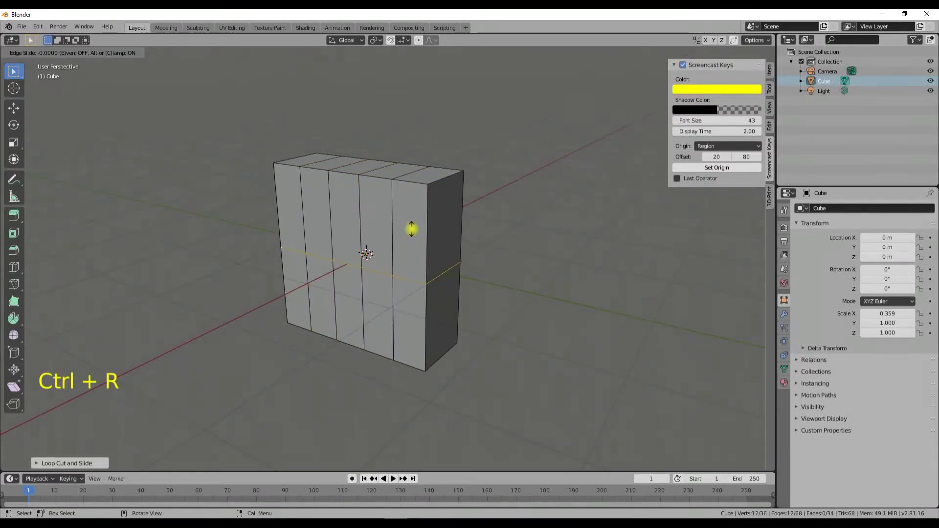
pyautogui.rightClick(418, 183)
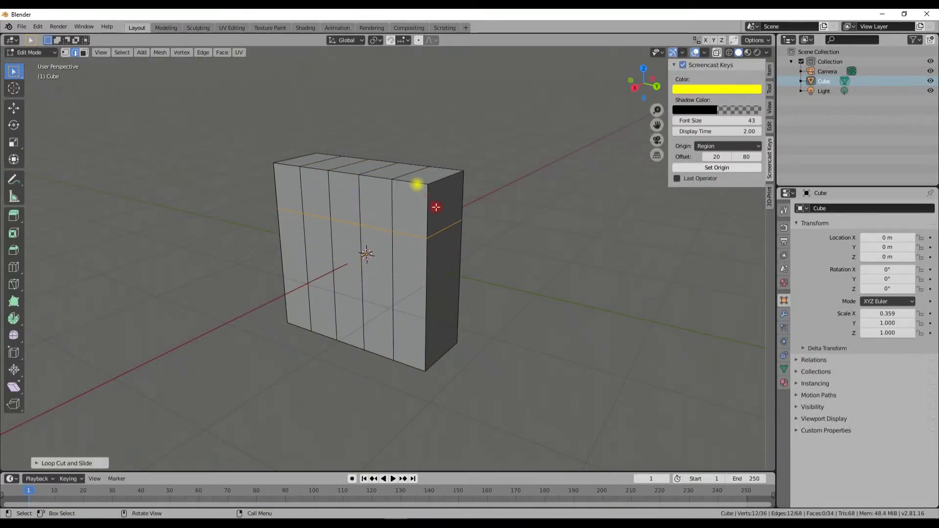
pyautogui.moveTo(419, 184); pyautogui.dragTo(461, 212, button='middle')
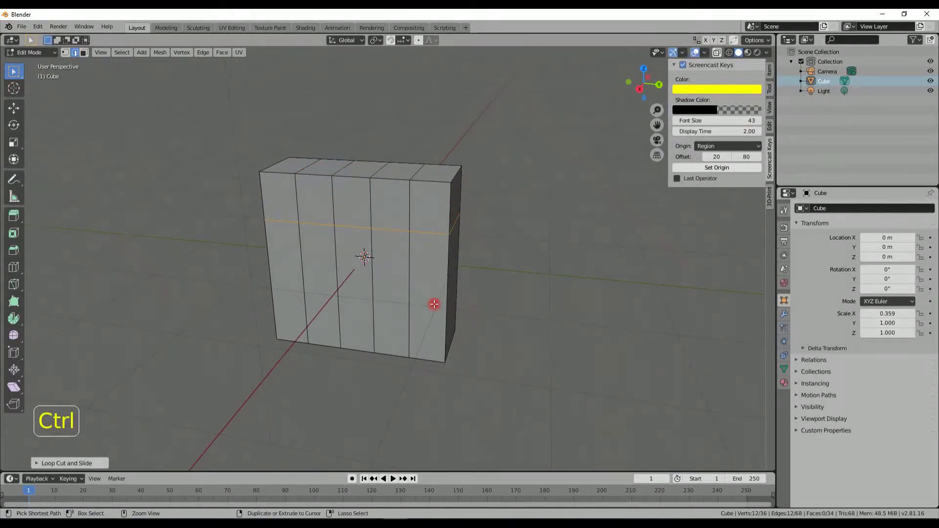
# - Undo the horizontal loop cut and the four vertical loop cuts
pyautogui.hotkey('ctrl', 'z')
pyautogui.hotkey('ctrl', 'z')
pyautogui.hotkey('ctrl', 'z')
# - Add three evenly spaced vertical loop cuts that divide the block's wide face into four equal columns
pyautogui.hotkey('ctrl', 'r')
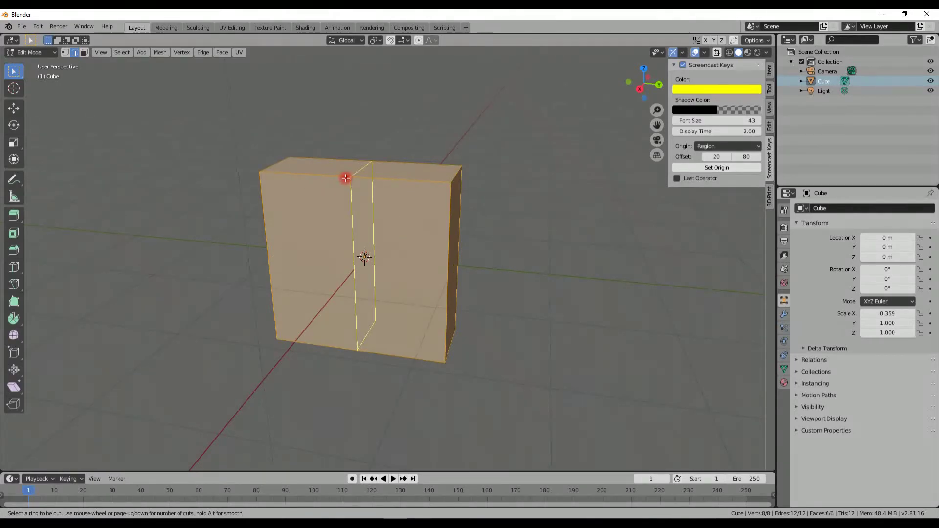
pyautogui.press('3')
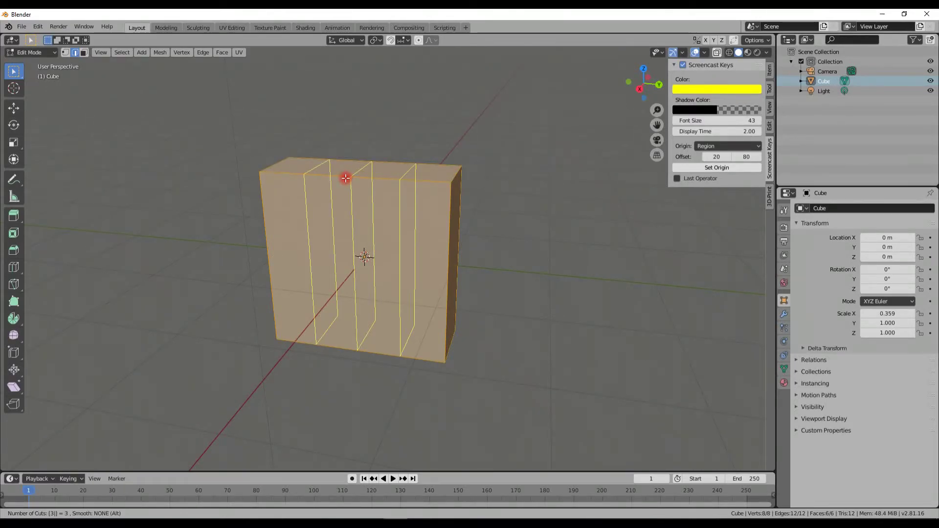
pyautogui.click(346, 178)
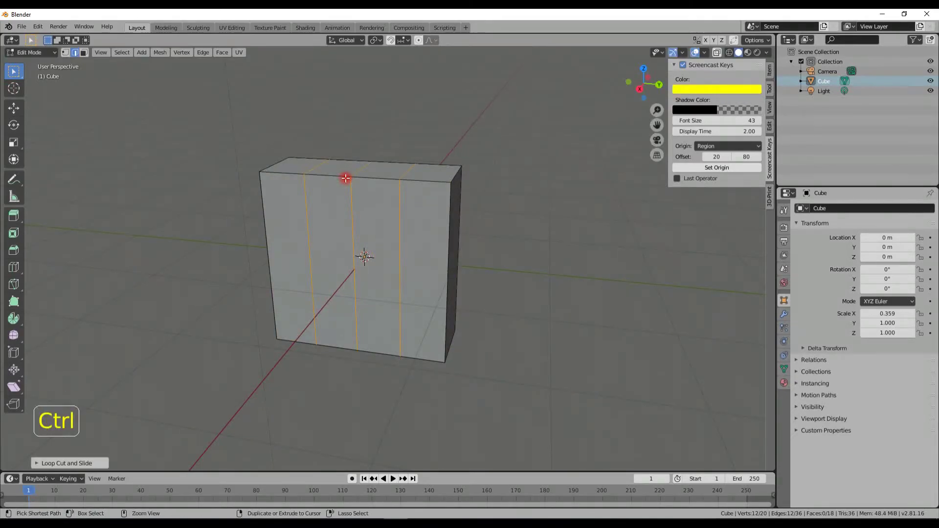
# - Add a horizontal loop cut around the block and edge-slide it upward by a factor of about 0.4
pyautogui.hotkey('ctrl', 'r')
pyautogui.click(369, 198)
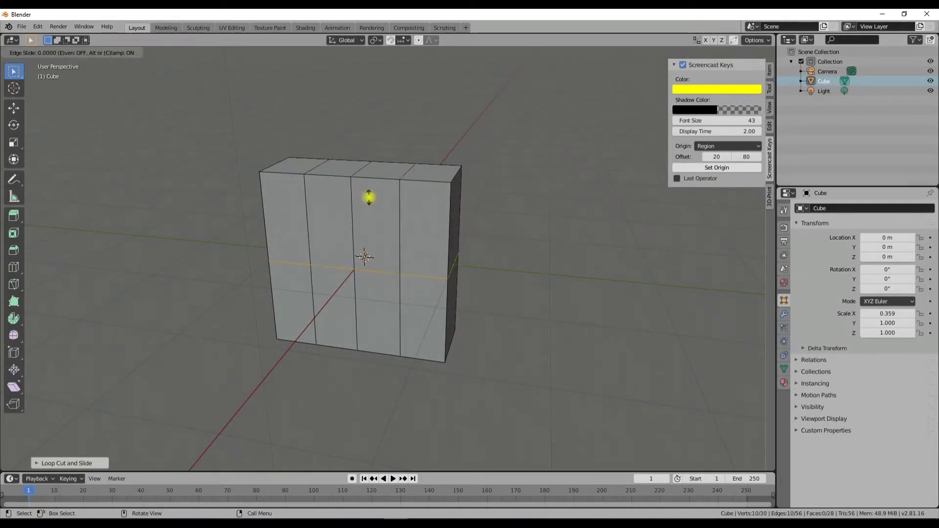
pyautogui.click(371, 201)
pyautogui.press('g')
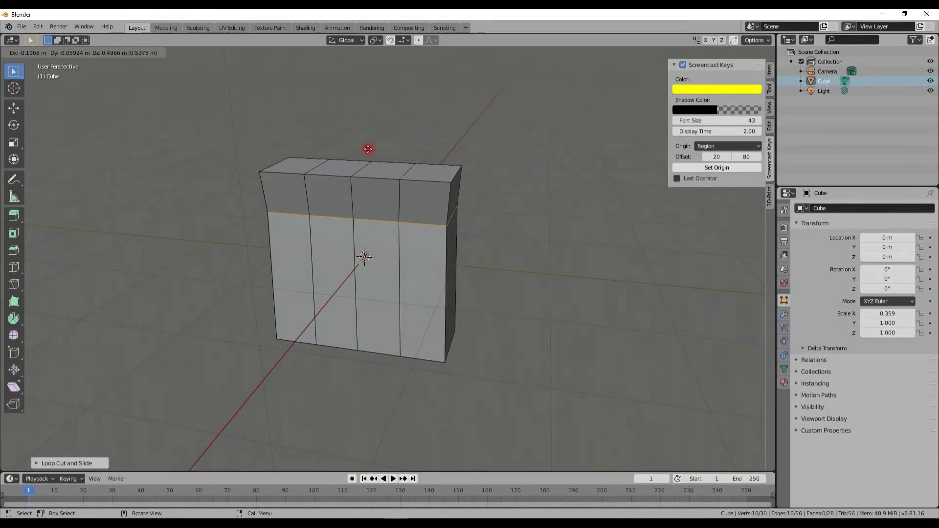
pyautogui.press('g')
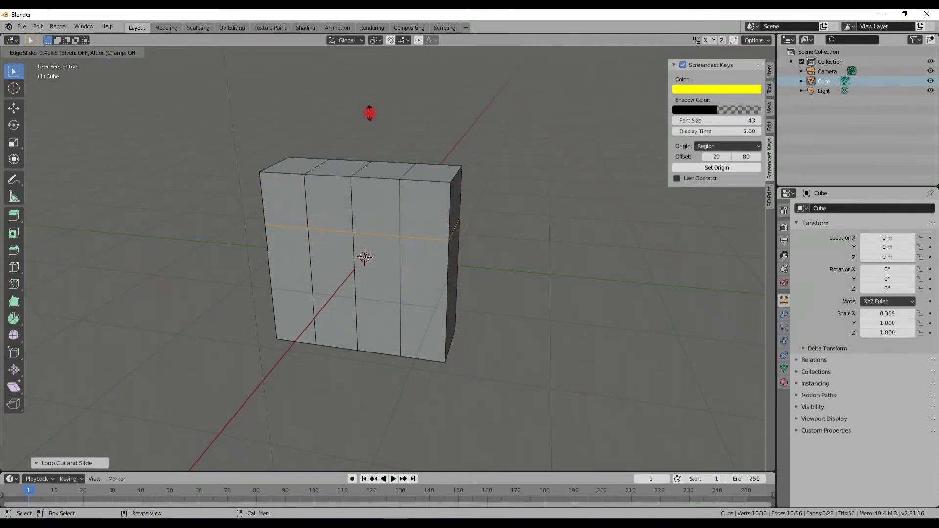
pyautogui.click(370, 116)
pyautogui.moveTo(398, 161); pyautogui.dragTo(342, 222, button='middle')
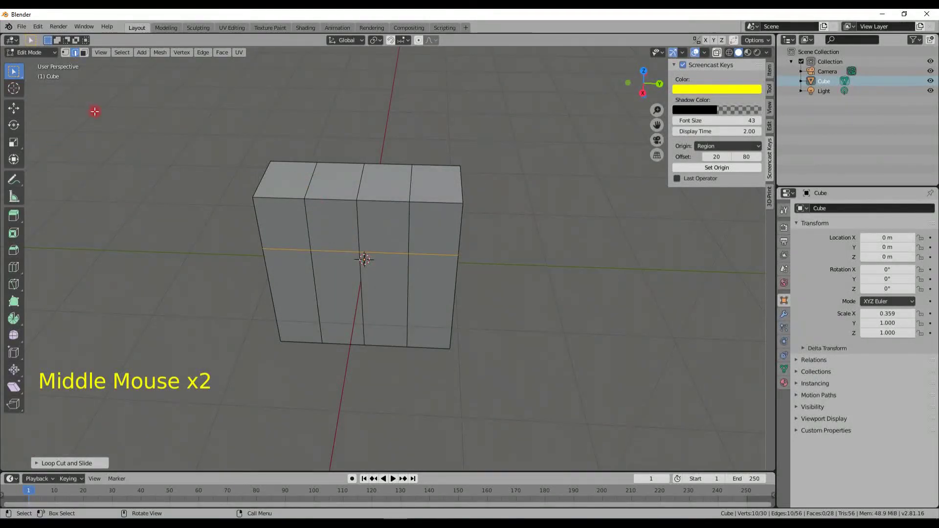
# - Switch to face selection and extrude the outermost top face at the block's negative Y end upward about 1 m
pyautogui.click(100, 52)
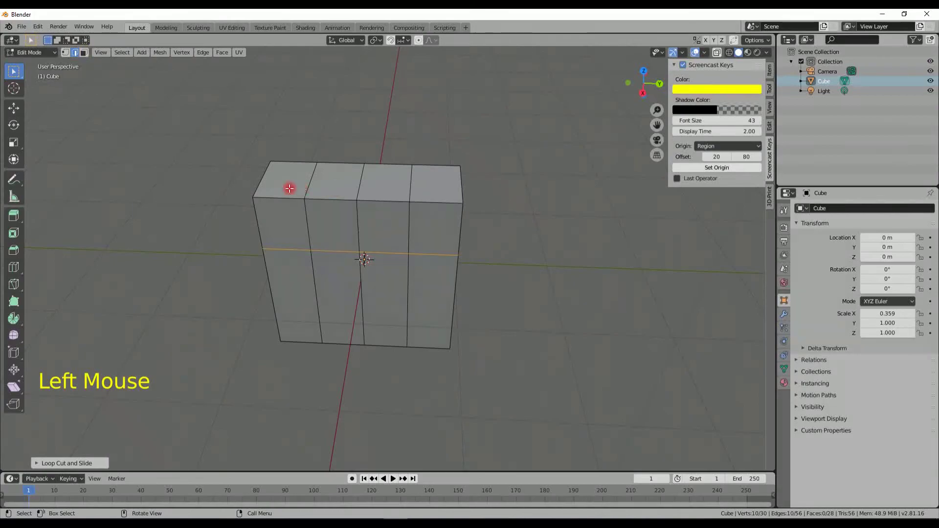
pyautogui.click(289, 185)
pyautogui.click(274, 176)
pyautogui.click(84, 53)
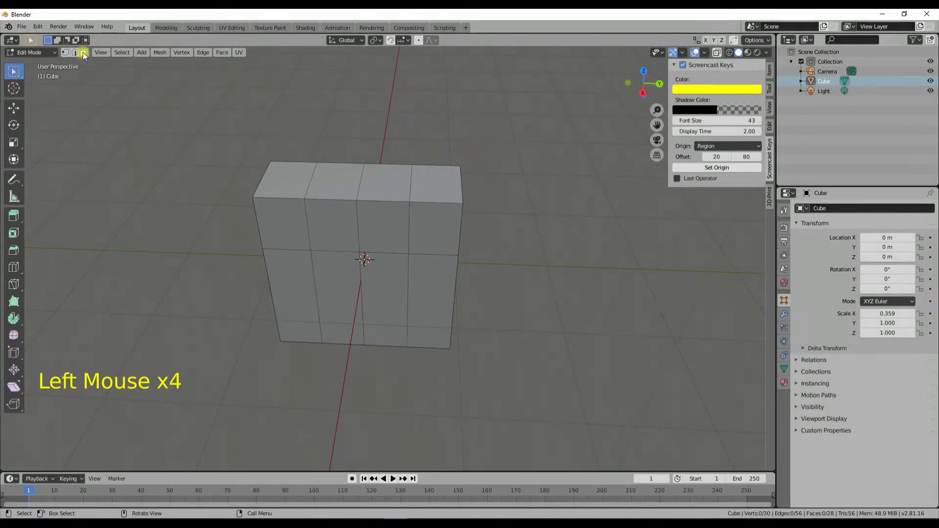
pyautogui.click(290, 181)
pyautogui.press('e')
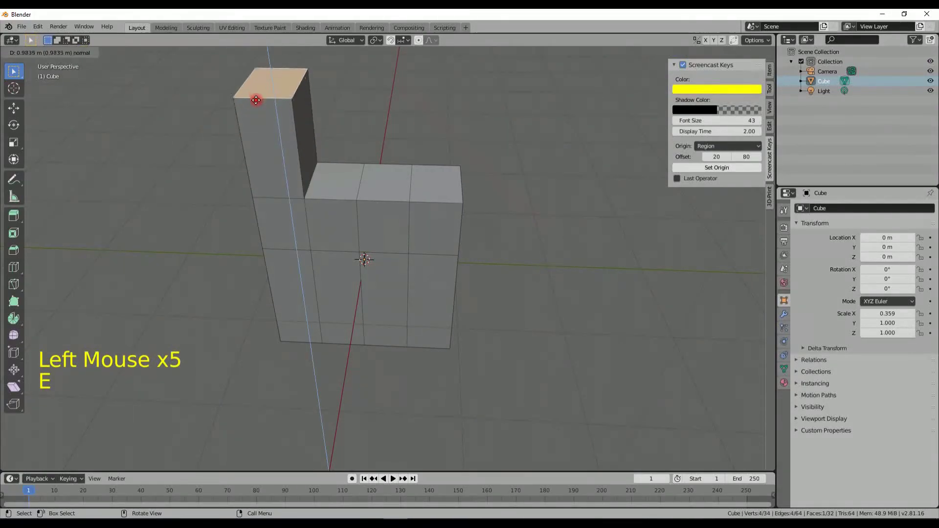
pyautogui.click(330, 105)
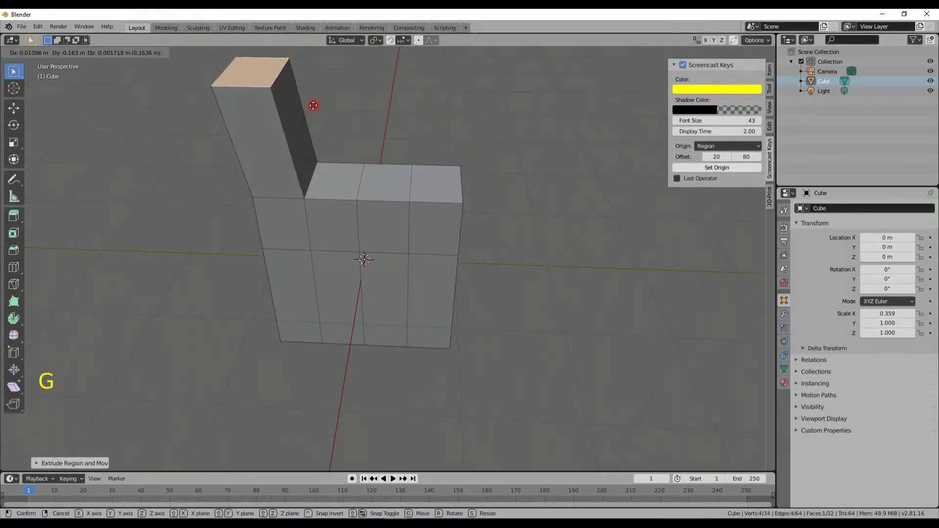
# - Move the first finger's top face about 0.16 m along negative Y, and extrude the adjacent column's top face upward
pyautogui.click(313, 105)
pyautogui.click(339, 182)
pyautogui.press('e')
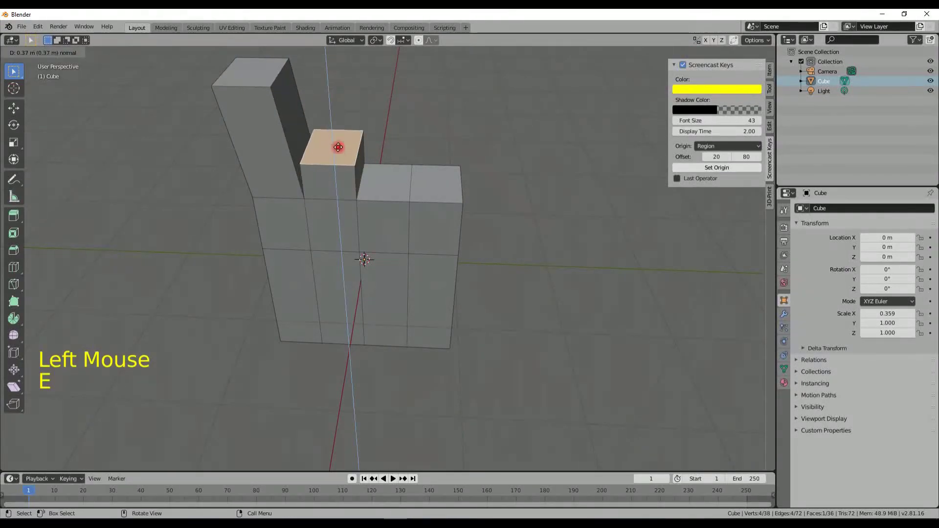
pyautogui.click(338, 138)
# - Extrude the second finger's upper front face forward, and extrude the underside of that overhang down about 0.55 m
pyautogui.click(337, 174)
pyautogui.press('e')
pyautogui.click(311, 205)
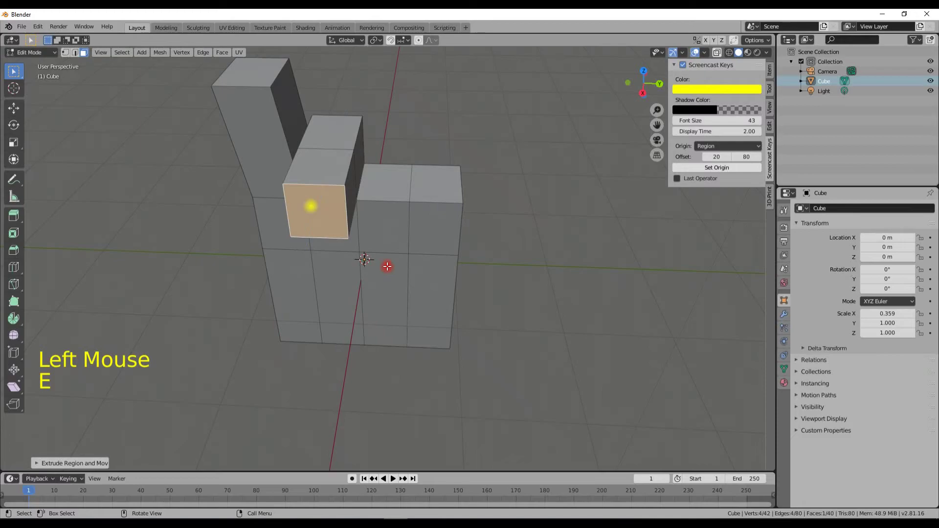
pyautogui.moveTo(311, 206); pyautogui.dragTo(314, 157, button='middle')
pyautogui.click(314, 157)
pyautogui.press('e')
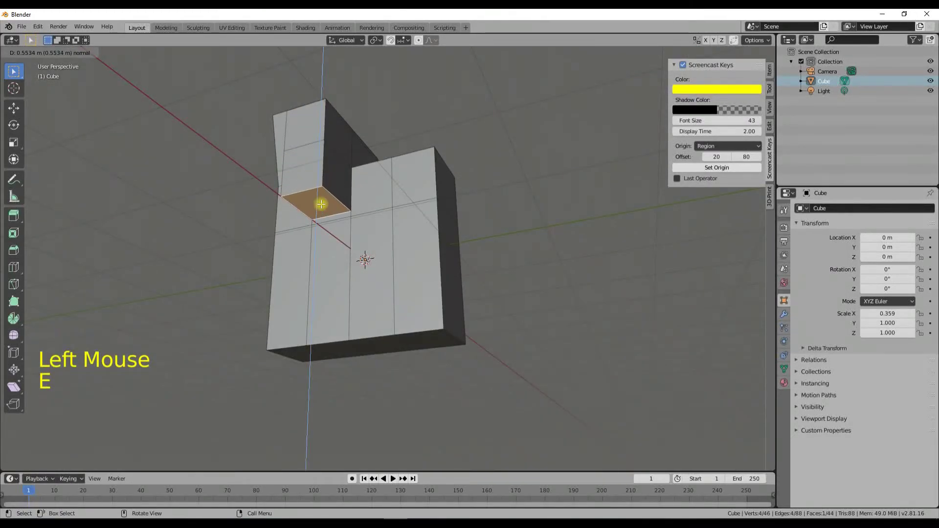
pyautogui.click(315, 204)
# - Extrude the third column's top face upward, and extrude the new block's front face about 0.5 m forward
pyautogui.moveTo(314, 203); pyautogui.dragTo(384, 203, button='middle')
pyautogui.click(387, 171)
pyautogui.press('e')
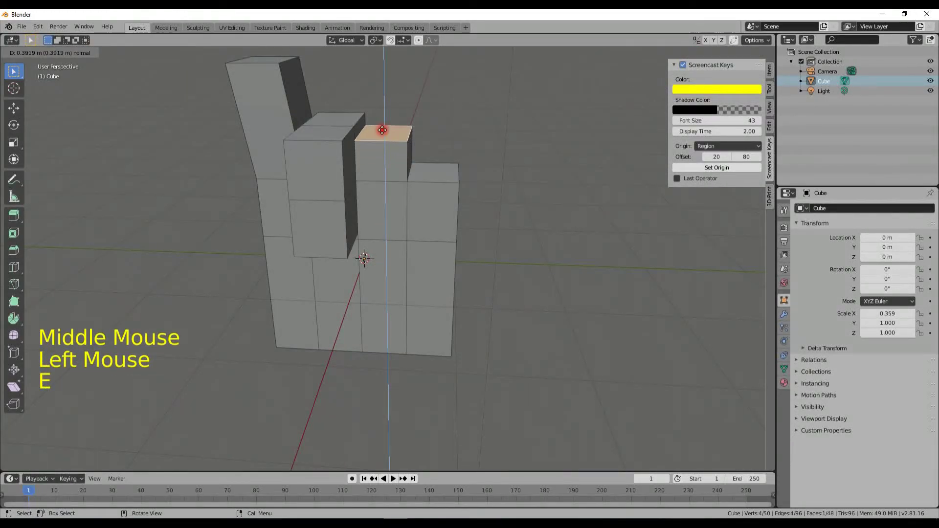
pyautogui.click(387, 122)
pyautogui.click(381, 149)
pyautogui.press('e')
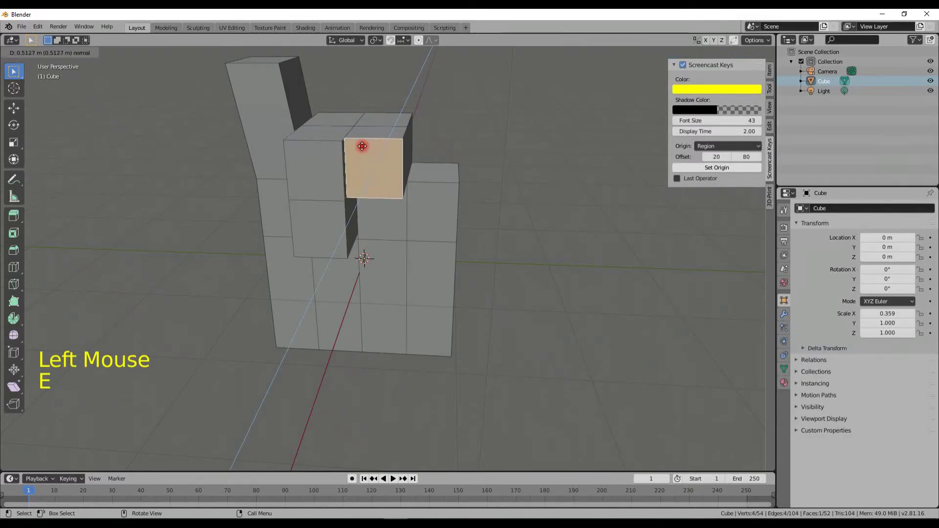
pyautogui.click(361, 147)
# - Extrude the underside of the third finger's overhang downward, and shift the finger's two front faces slightly along the X axis
pyautogui.moveTo(394, 239); pyautogui.dragTo(340, 161, button='middle')
pyautogui.click(340, 161)
pyautogui.press('e')
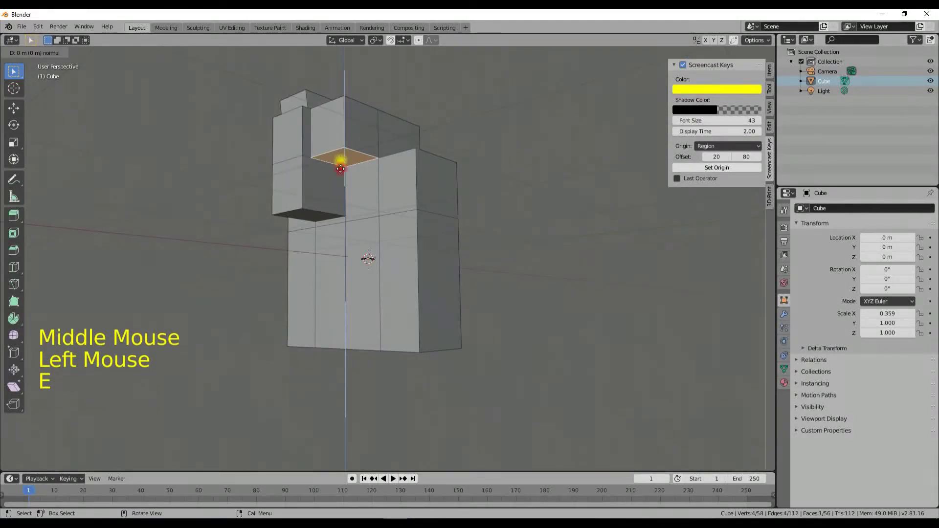
pyautogui.click(331, 174)
pyautogui.click(331, 174)
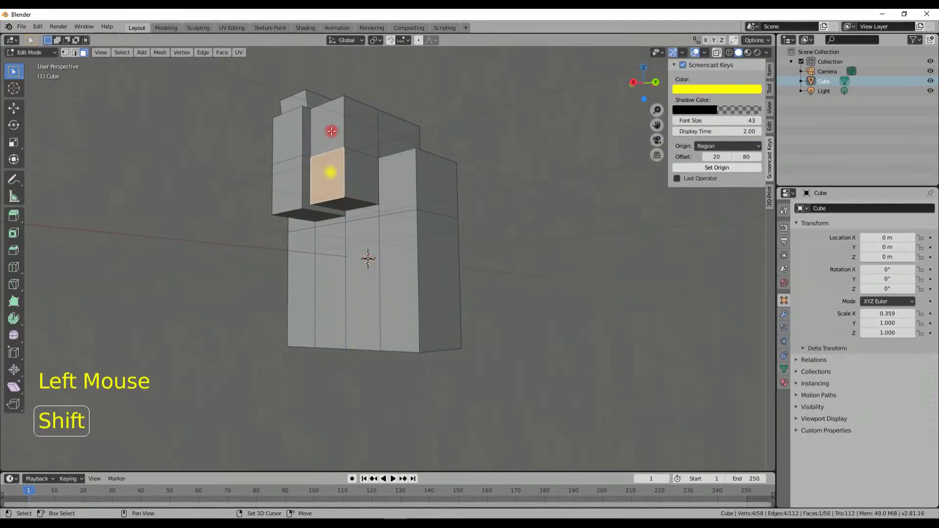
pyautogui.keyDown('shift'); pyautogui.click(332, 135); pyautogui.keyUp('shift')
pyautogui.press('g')
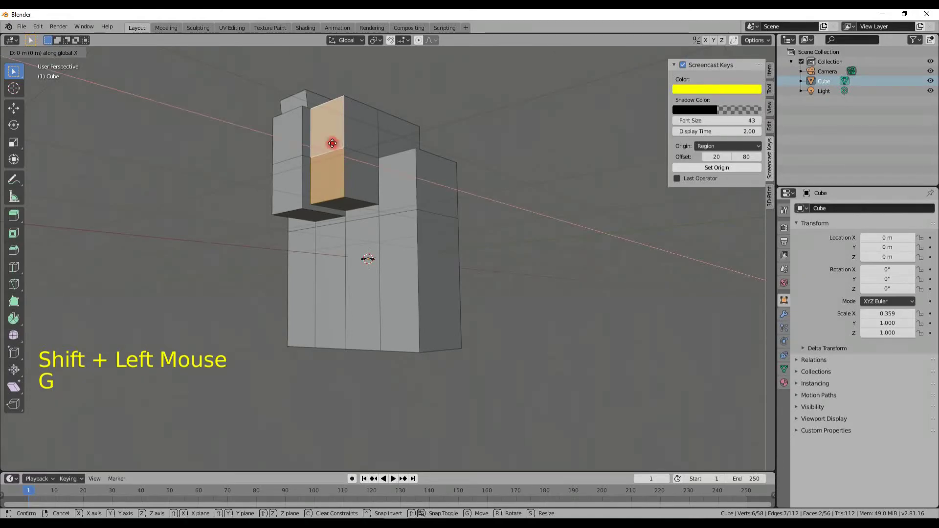
pyautogui.click(326, 143)
# - Extrude the top face of the column at the positive Y end upward, and move it outward along the Y axis
pyautogui.moveTo(377, 225); pyautogui.dragTo(442, 269, button='middle')
pyautogui.click(439, 173)
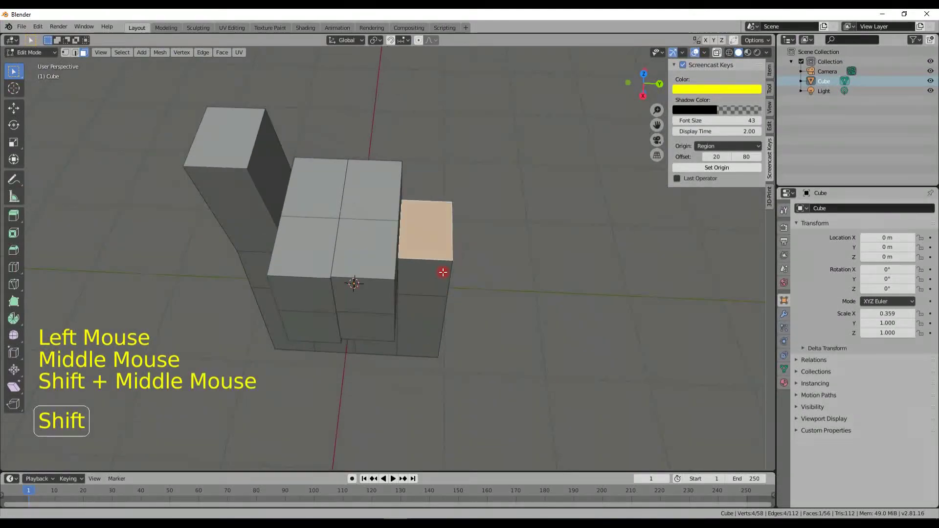
pyautogui.moveTo(433, 235); pyautogui.dragTo(413, 218, button='middle')
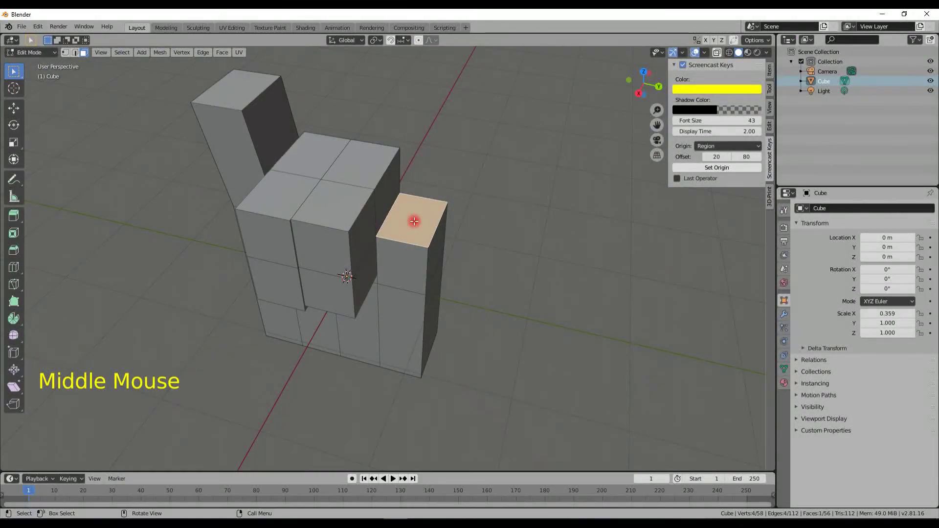
pyautogui.press('e')
pyautogui.click(429, 97)
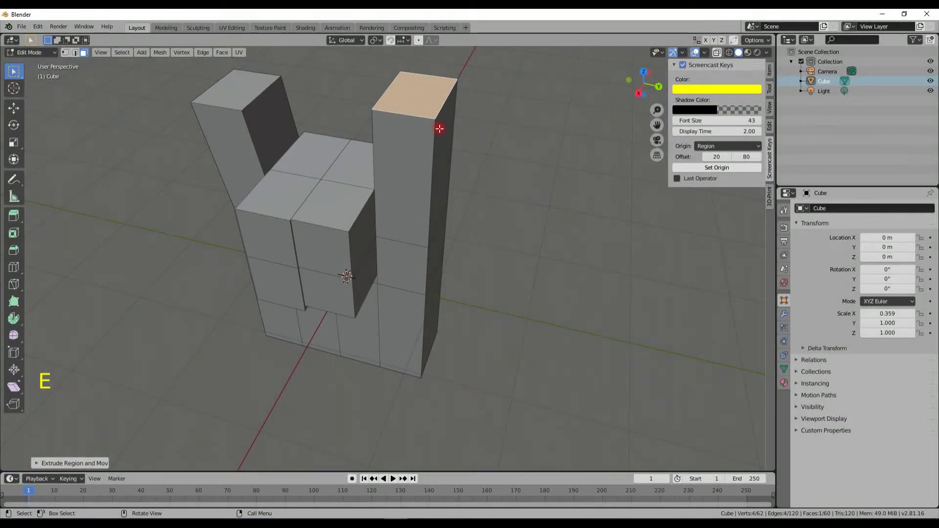
pyautogui.press('g')
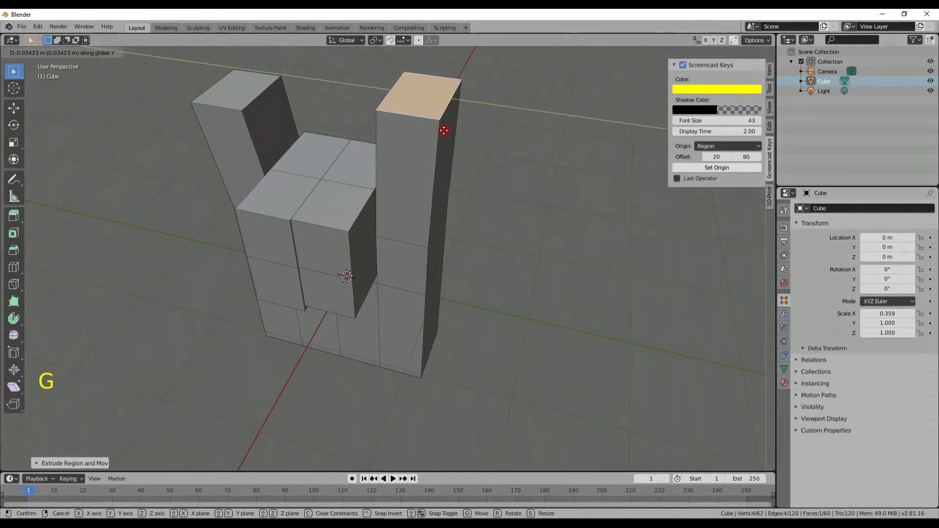
pyautogui.click(457, 144)
# - Extrude the upper side face below the last finger outward along positive Y as a thumb, and raise its end face
pyautogui.moveTo(499, 193); pyautogui.dragTo(451, 241, button='middle')
pyautogui.click(398, 218)
pyautogui.press('r')
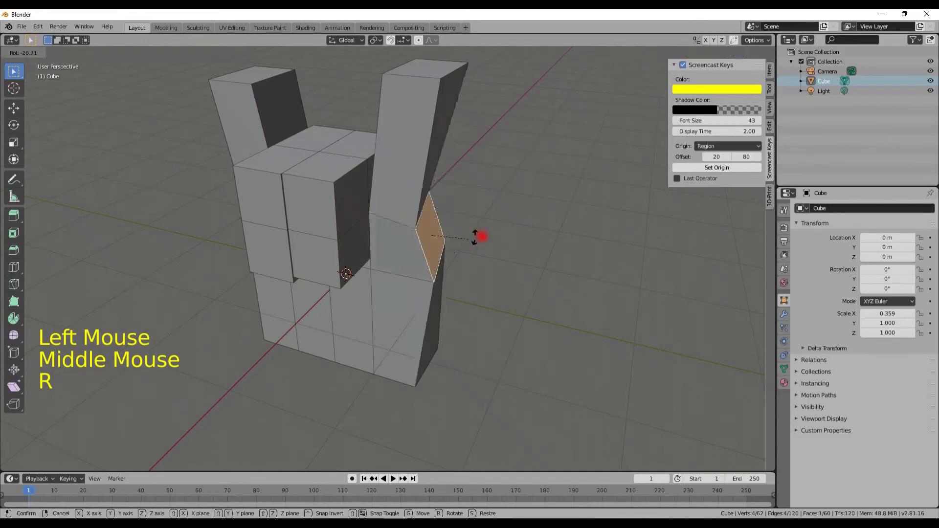
pyautogui.press('Escape')
pyautogui.press('e')
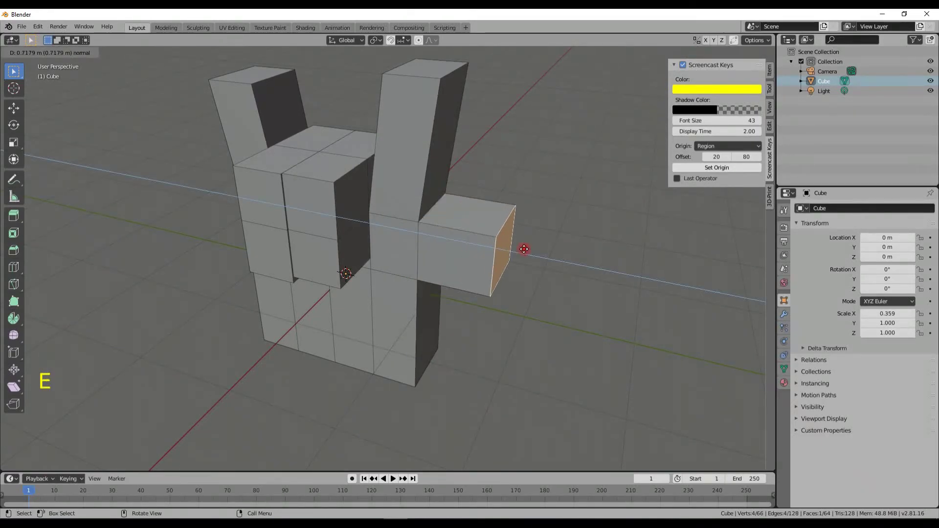
pyautogui.click(561, 257)
pyautogui.press('g')
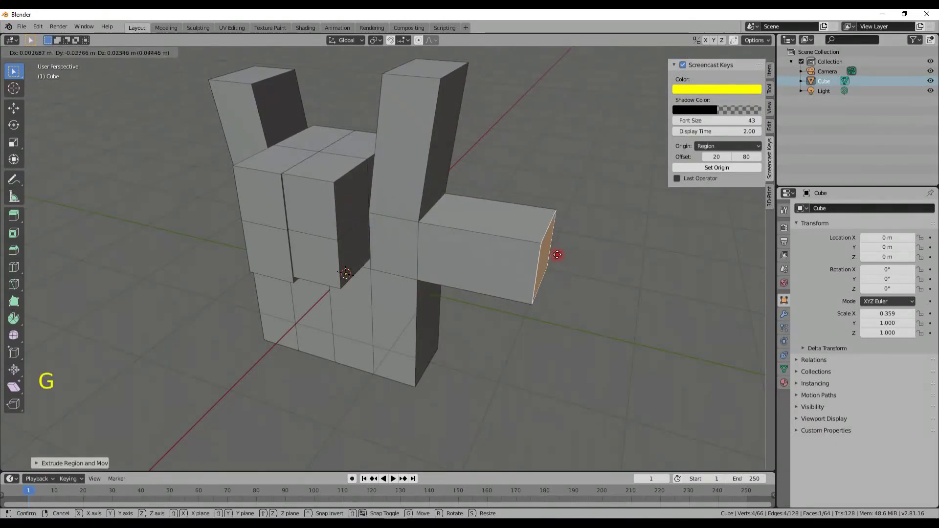
pyautogui.click(548, 204)
# - Switch to Object Mode and add a Subdivision Surface modifier to the hand with 2 viewport subdivisions
pyautogui.press('Tab')
pyautogui.moveTo(548, 204); pyautogui.dragTo(505, 260, button='middle')
pyautogui.scroll(-2, 480, 245)
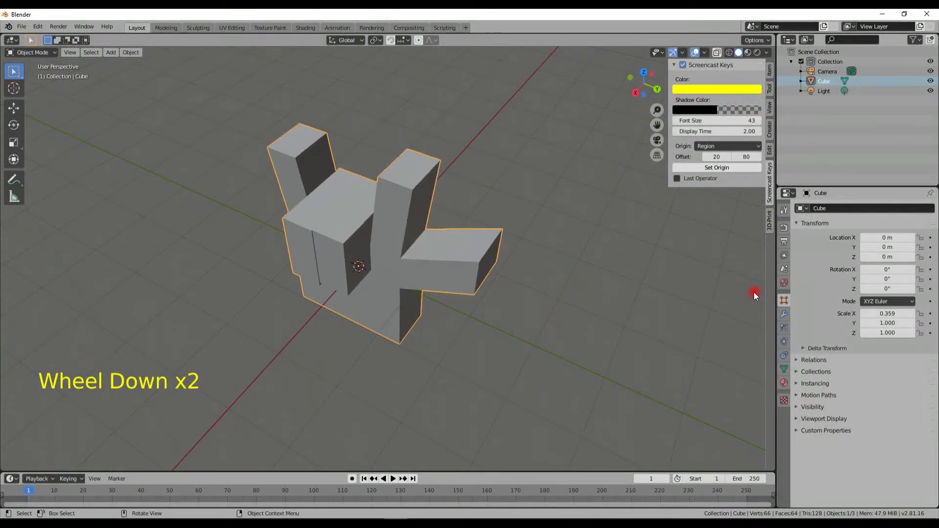
pyautogui.click(784, 316)
pyautogui.click(806, 208)
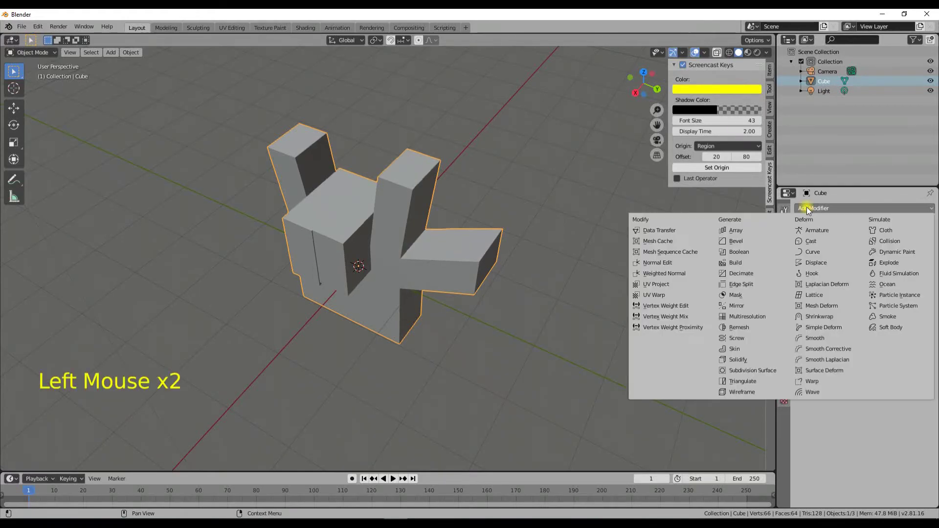
pyautogui.click(747, 371)
pyautogui.click(860, 282)
# - Examine the smoothed hand from several sides, comparing it with its control cage in Edit Mode
pyautogui.moveTo(556, 298); pyautogui.dragTo(528, 289, button='middle')
pyautogui.press('Tab')
pyautogui.press('Tab')
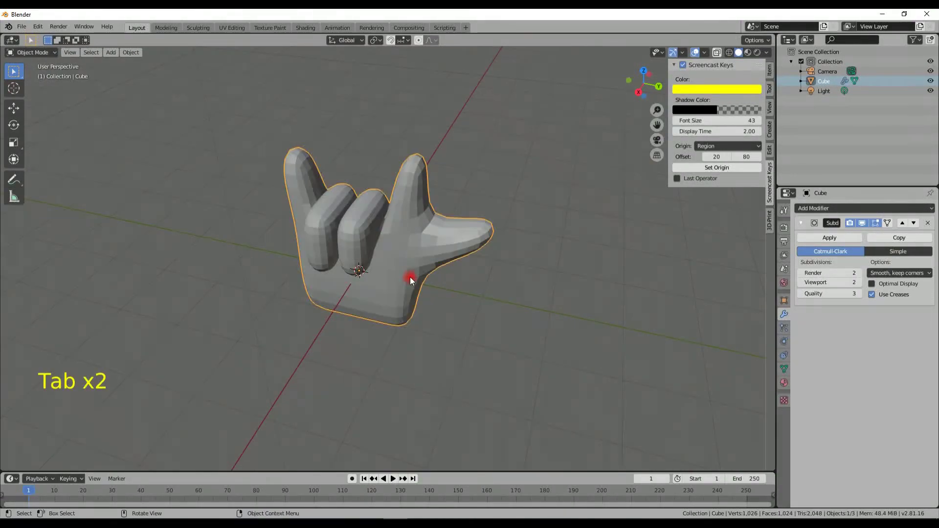
pyautogui.moveTo(399, 271); pyautogui.dragTo(430, 231, button='middle')
pyautogui.press('Tab')
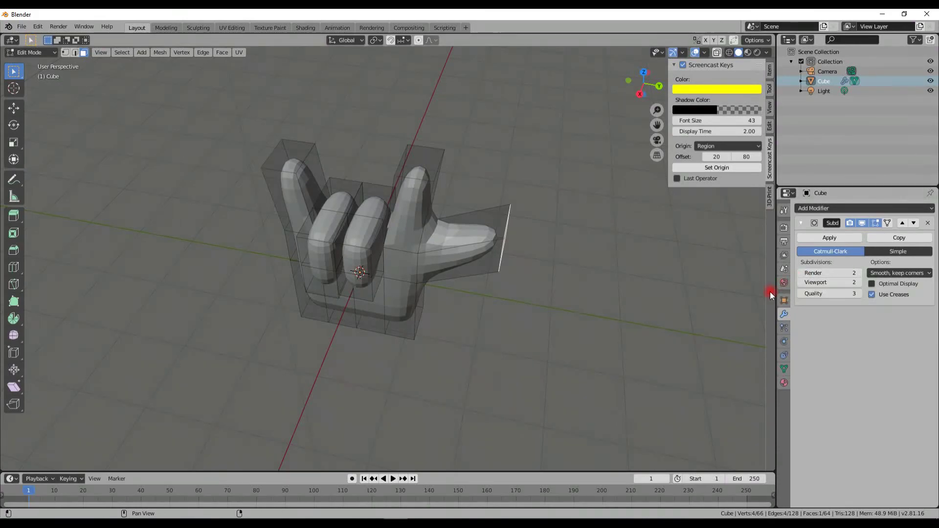
pyautogui.press('Tab')
pyautogui.moveTo(468, 275); pyautogui.dragTo(544, 248, button='middle')
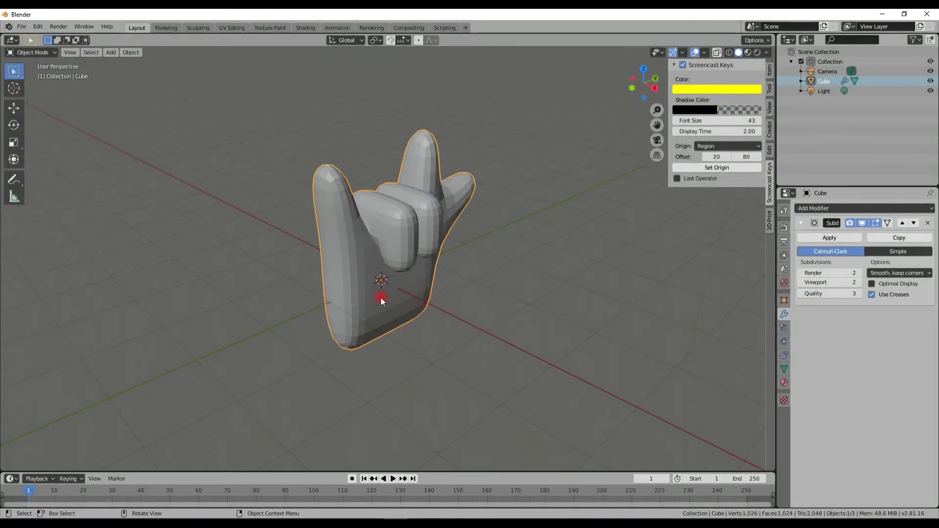
pyautogui.moveTo(382, 300); pyautogui.dragTo(319, 293, button='middle')
pyautogui.press('Tab')
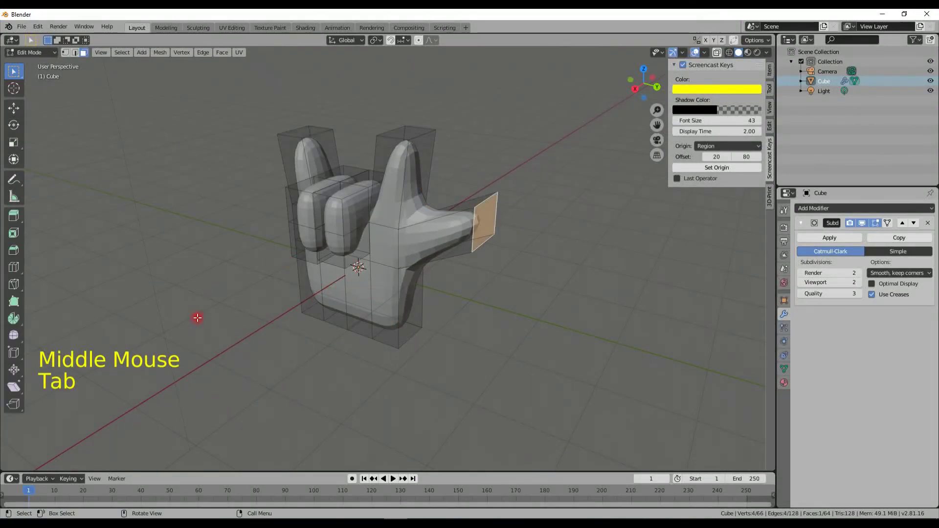
pyautogui.hotkey('shift', 'r')
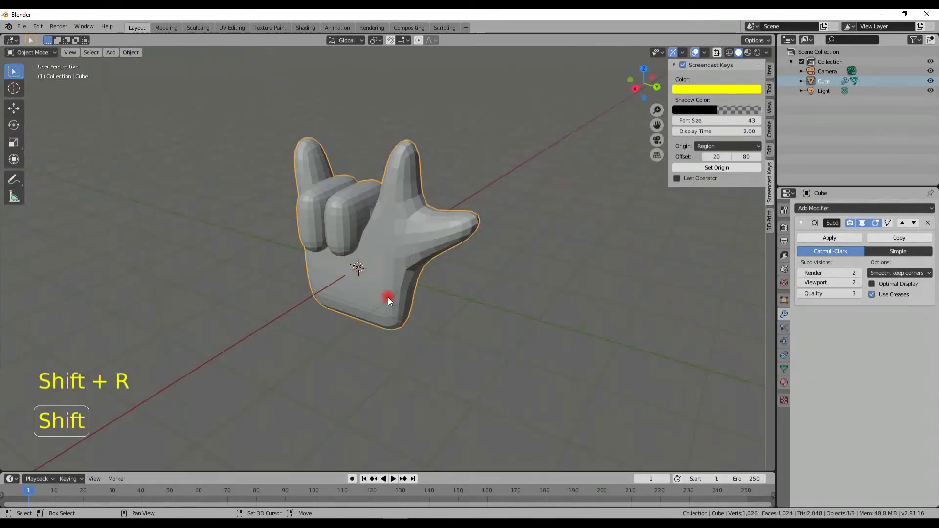
pyautogui.press('Tab')
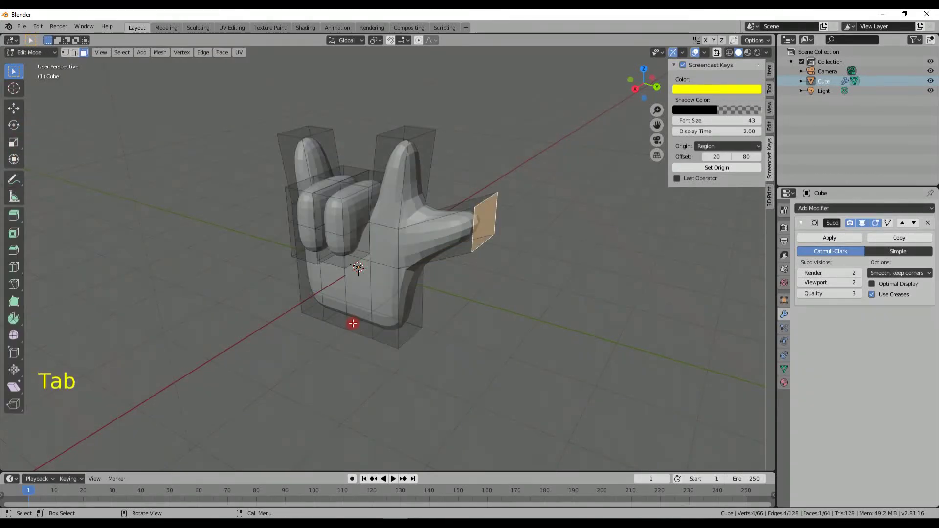
pyautogui.hotkey('shift', 'r')
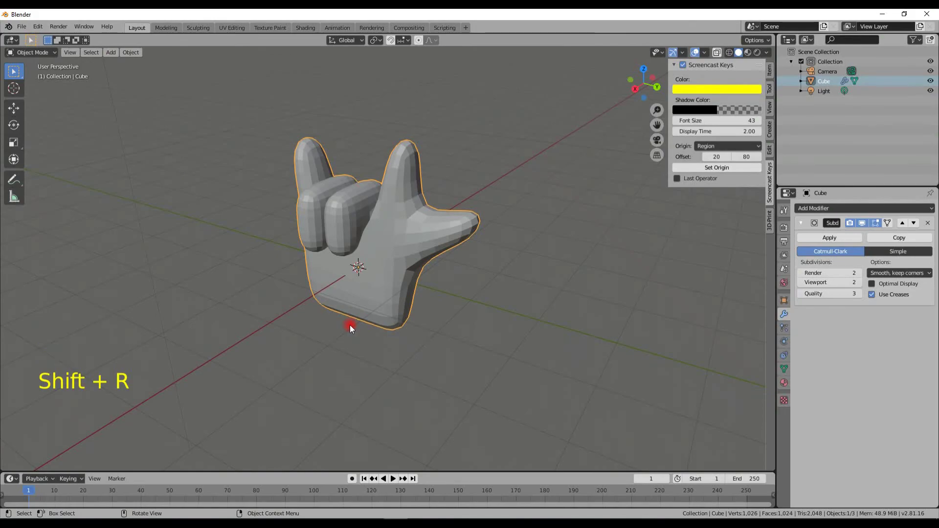
pyautogui.press('Tab')
# - Add a horizontal loop cut around the lower palm and slide it down toward the base
pyautogui.hotkey('ctrl', 'r')
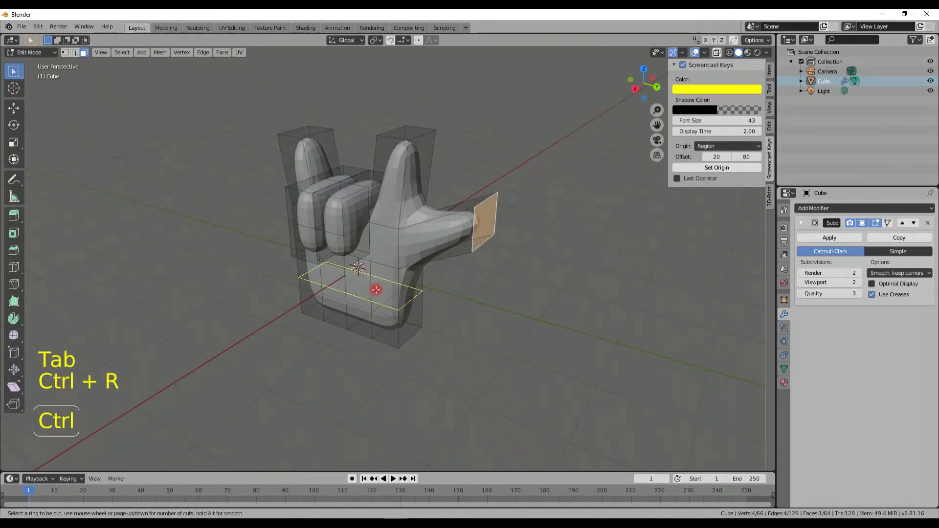
pyautogui.click(375, 289)
pyautogui.click(379, 318)
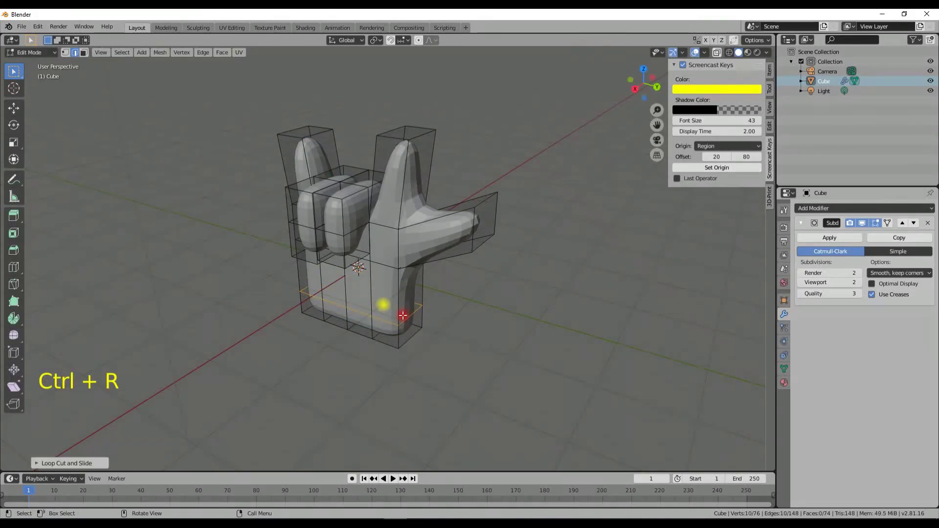
pyautogui.moveTo(381, 310); pyautogui.dragTo(356, 273, button='middle')
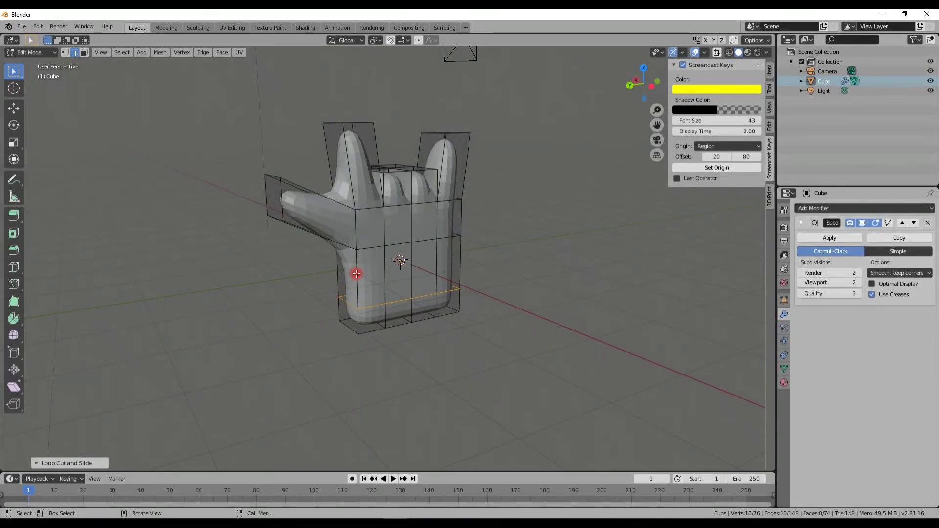
# - Add a loop cut around the thumb and slide it toward the thumb's tip
pyautogui.hotkey('ctrl', 'r')
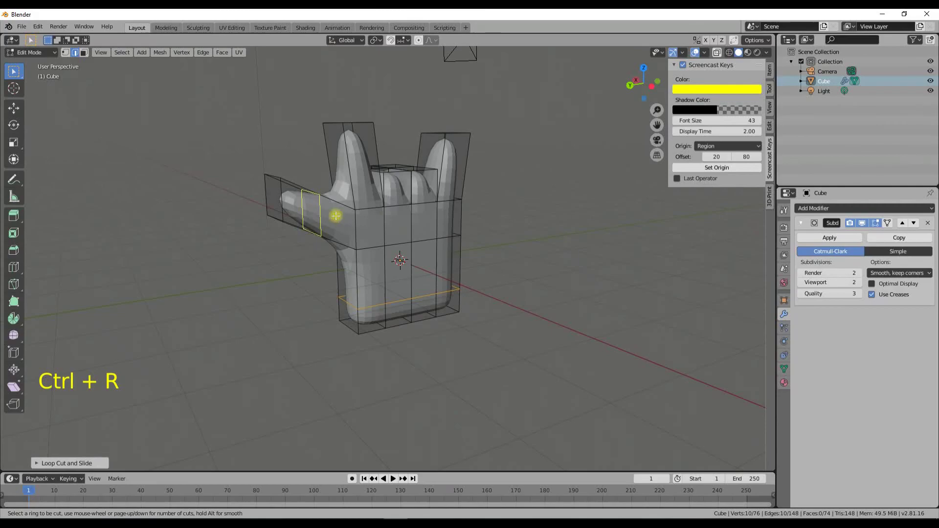
pyautogui.click(335, 216)
pyautogui.click(313, 212)
pyautogui.moveTo(312, 212); pyautogui.dragTo(429, 247, button='middle')
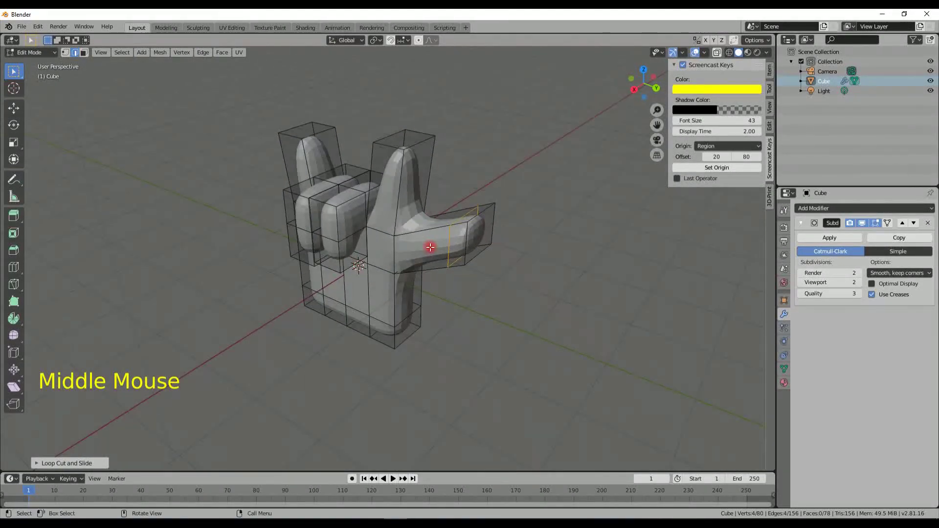